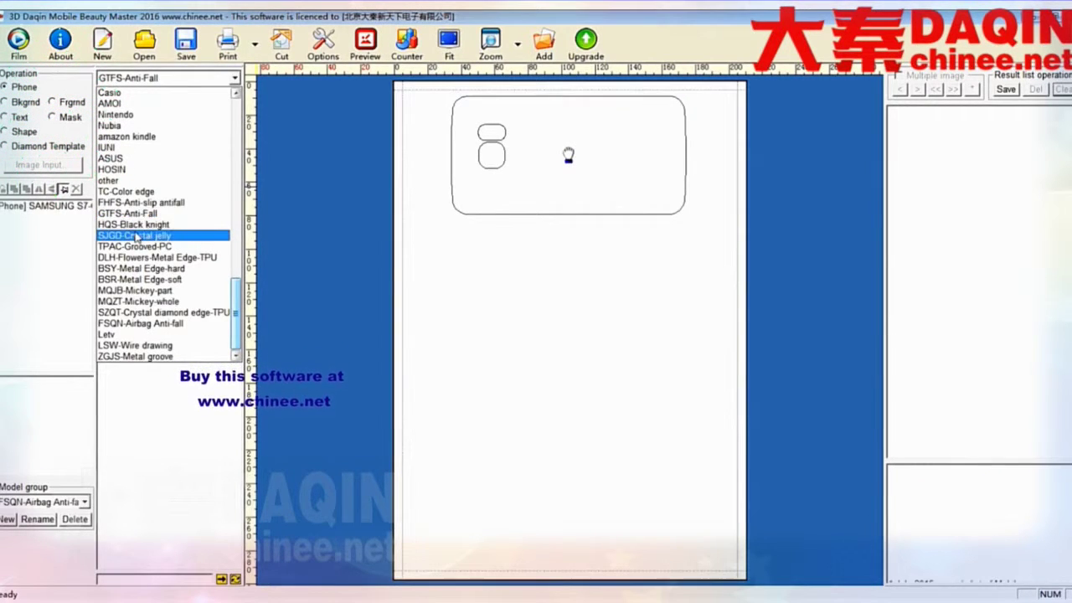
# - Add the IPHONE 6-DDFHFS002 outline from FHFS-Anti-slip antifall, rotate it 90° anticlockwise and place it just below the Samsung outline
pyautogui.click(134, 202)
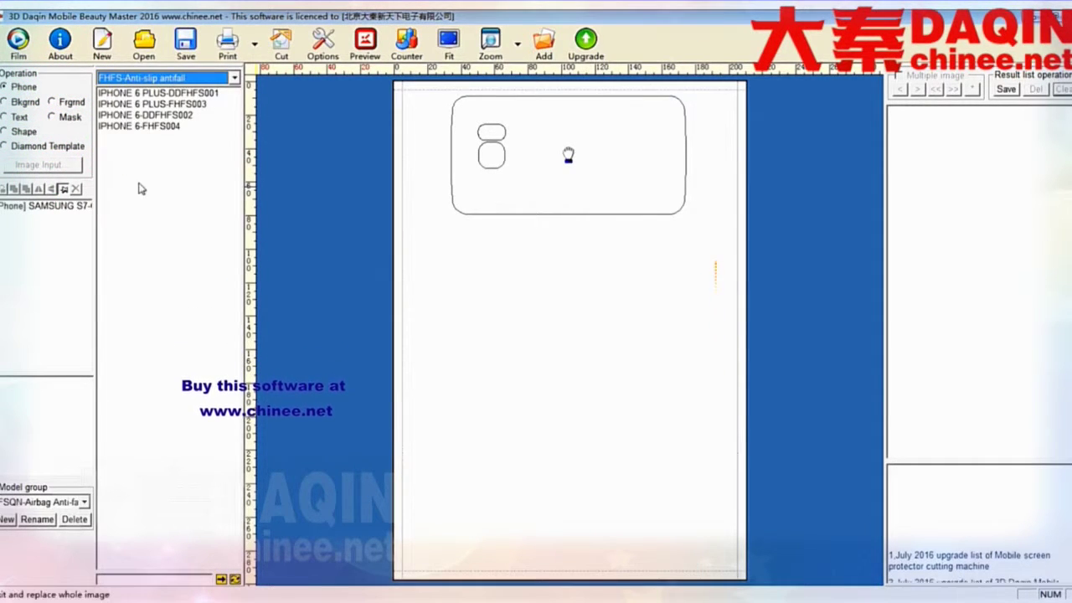
pyautogui.doubleClick(144, 119)
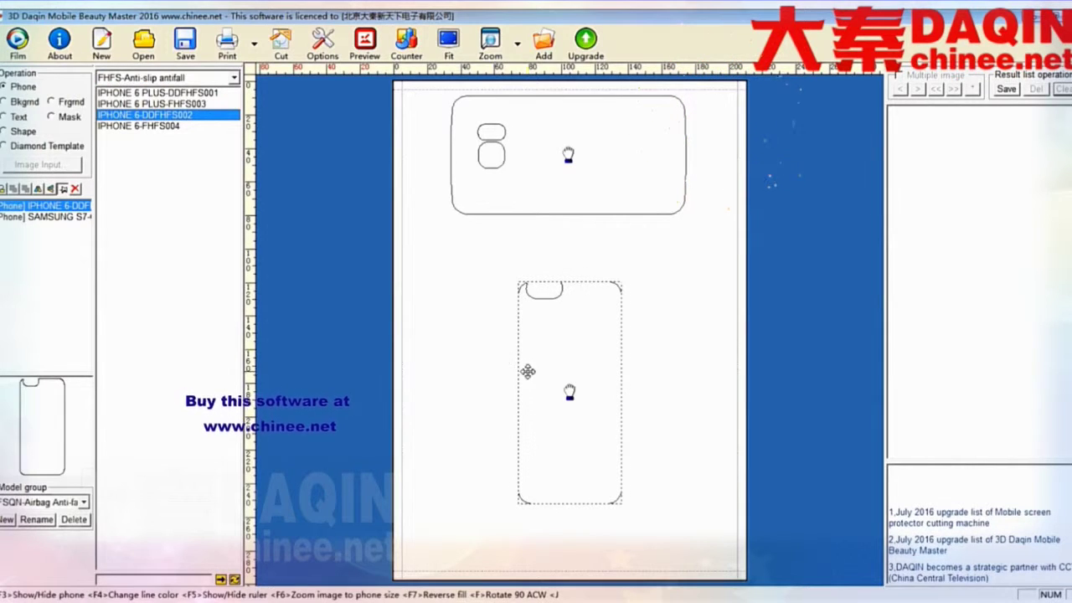
pyautogui.press('F7')
pyautogui.moveTo(576, 414); pyautogui.dragTo(581, 288)
pyautogui.click(536, 359)
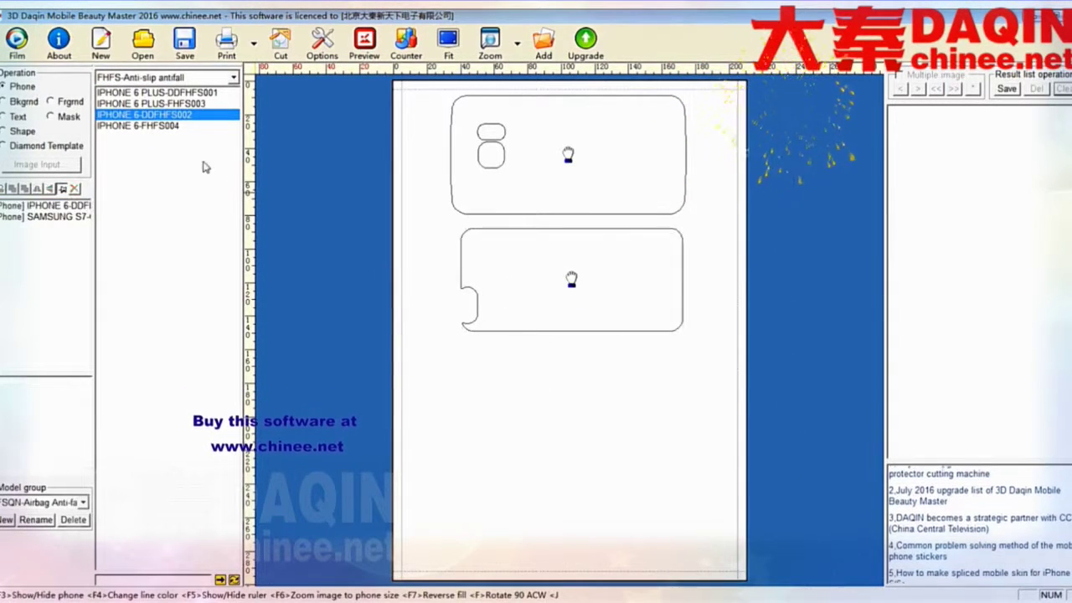
# - Add a second IPHONE 6-DDFHFS002 outline, rotated 90° anticlockwise, at the lower end of the sheet
pyautogui.doubleClick(144, 119)
pyautogui.moveTo(545, 438); pyautogui.dragTo(576, 513)
pyautogui.press('F7')
pyautogui.click(559, 439)
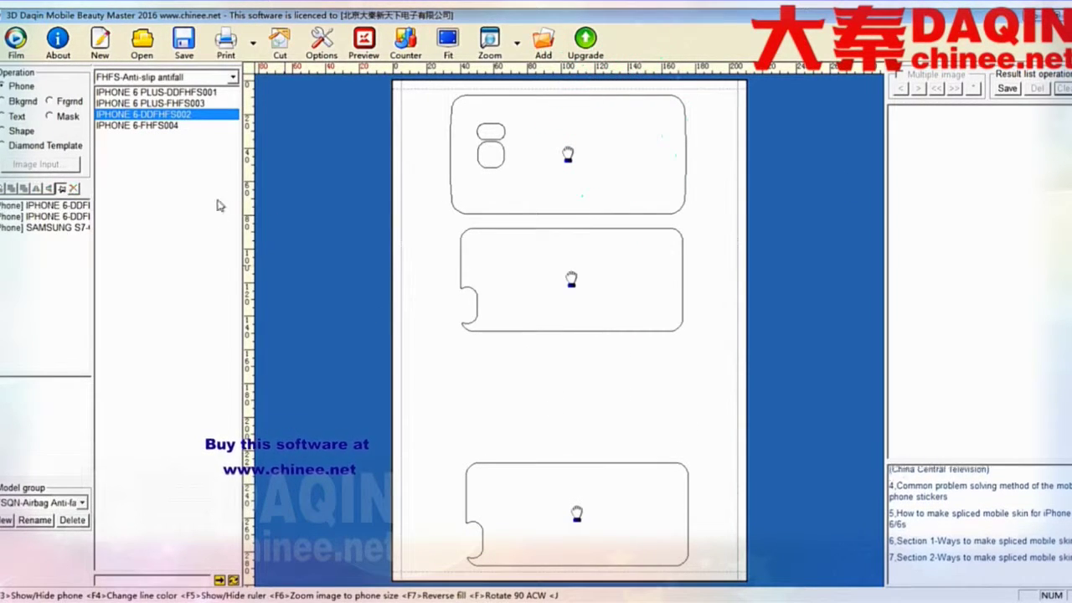
# - Add the IPHONE 6-GTFS003 outline from GTFS-Anti-Fall, rotated 90° anticlockwise, in the gap between the two IPHONE 6-DDFHFS002 outlines
pyautogui.click(232, 77)
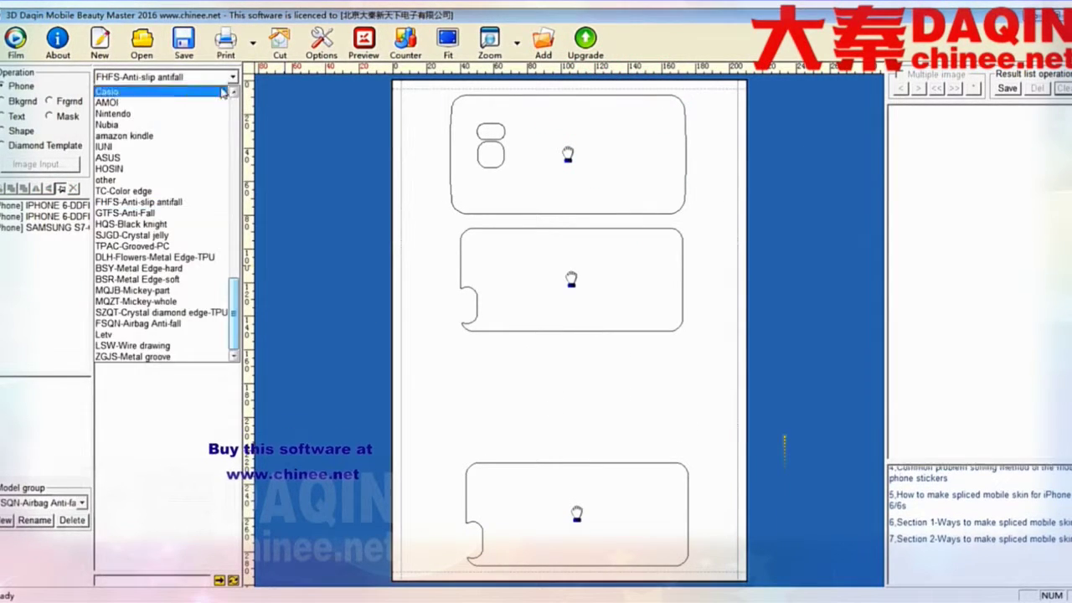
pyautogui.click(171, 216)
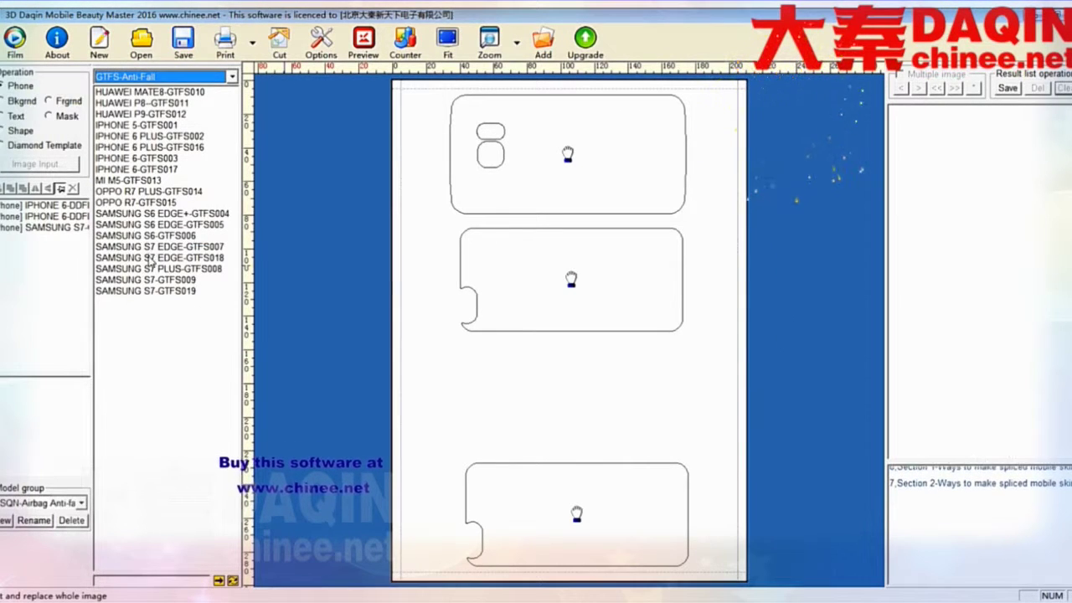
pyautogui.doubleClick(137, 158)
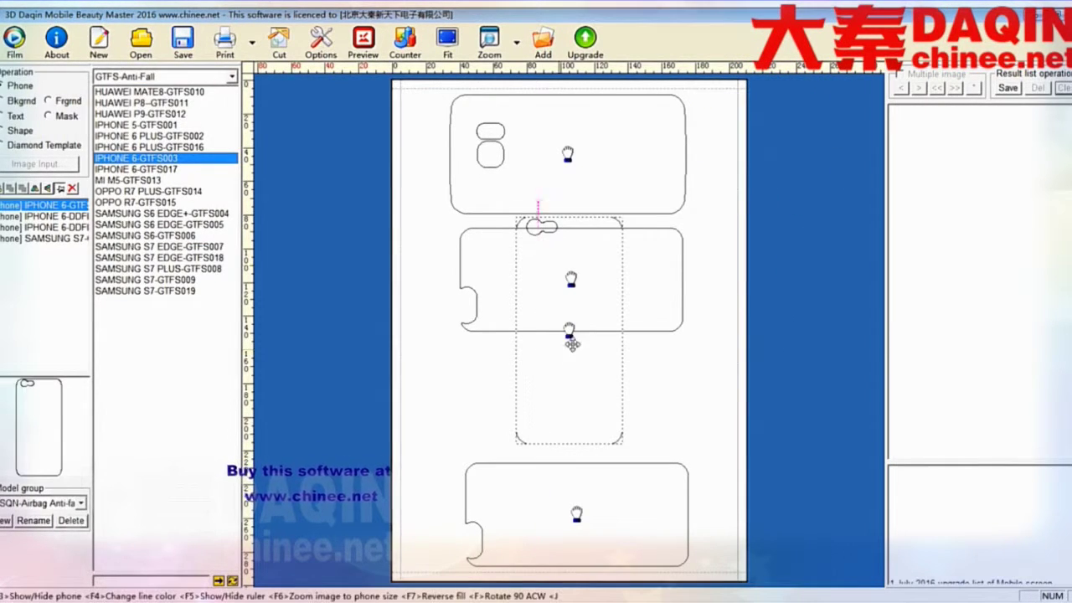
pyautogui.moveTo(560, 326); pyautogui.dragTo(564, 393)
pyautogui.press('f')
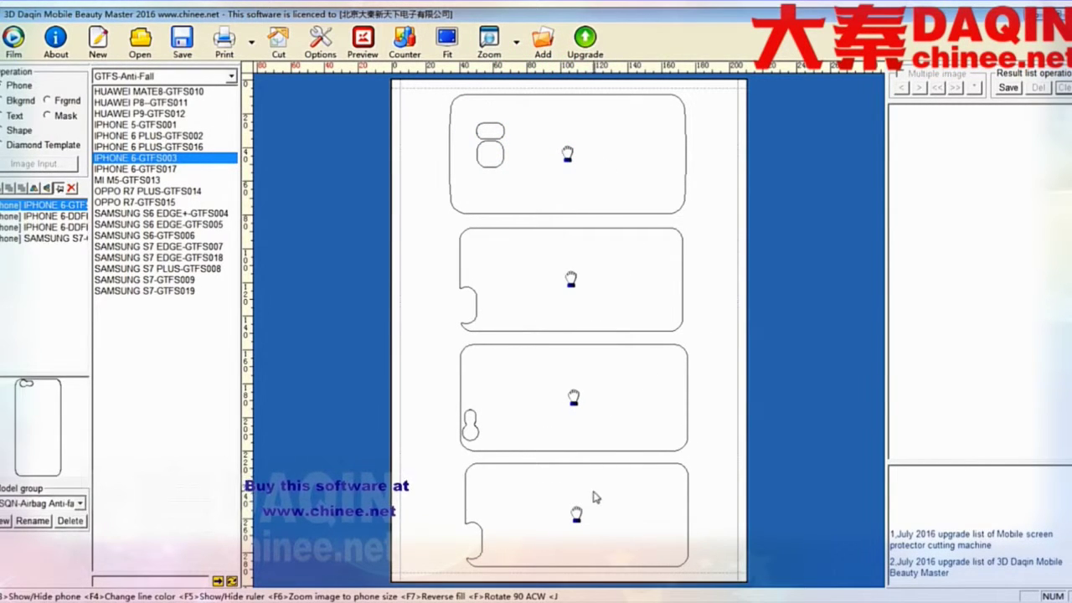
# - Nudge the lowest, the Samsung and the second phone outlines so the four line up with even gaps on the sheet
pyautogui.moveTo(574, 513); pyautogui.dragTo(576, 523)
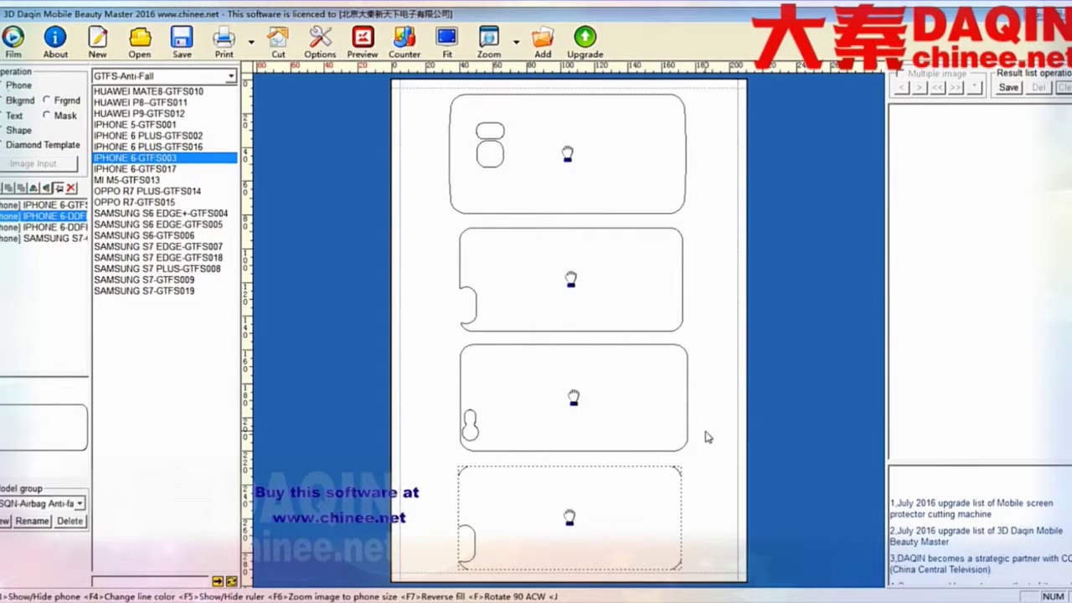
pyautogui.moveTo(564, 153); pyautogui.dragTo(570, 158)
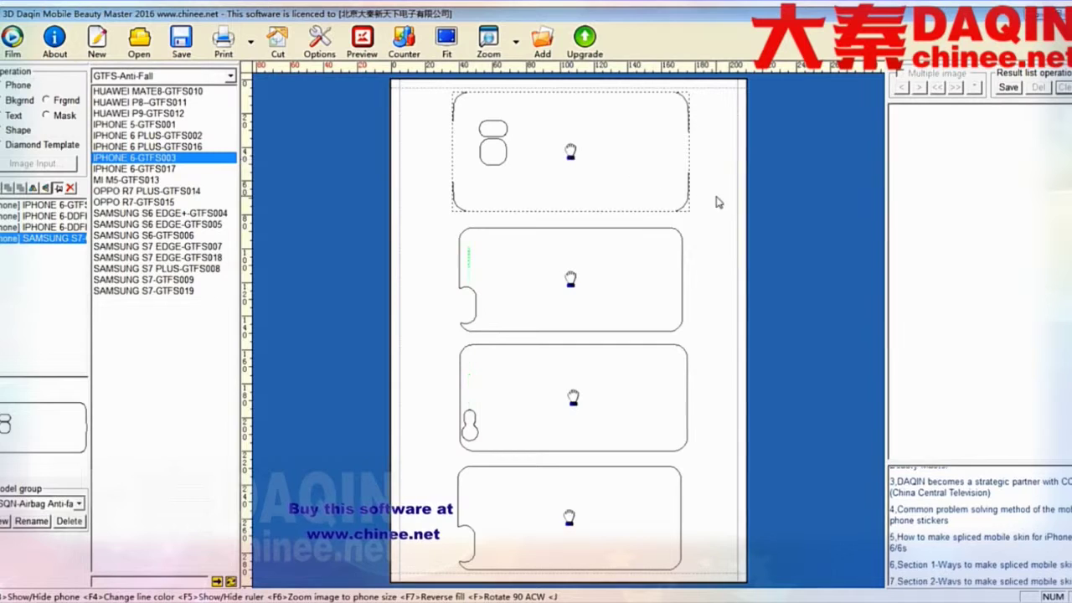
pyautogui.click(591, 284)
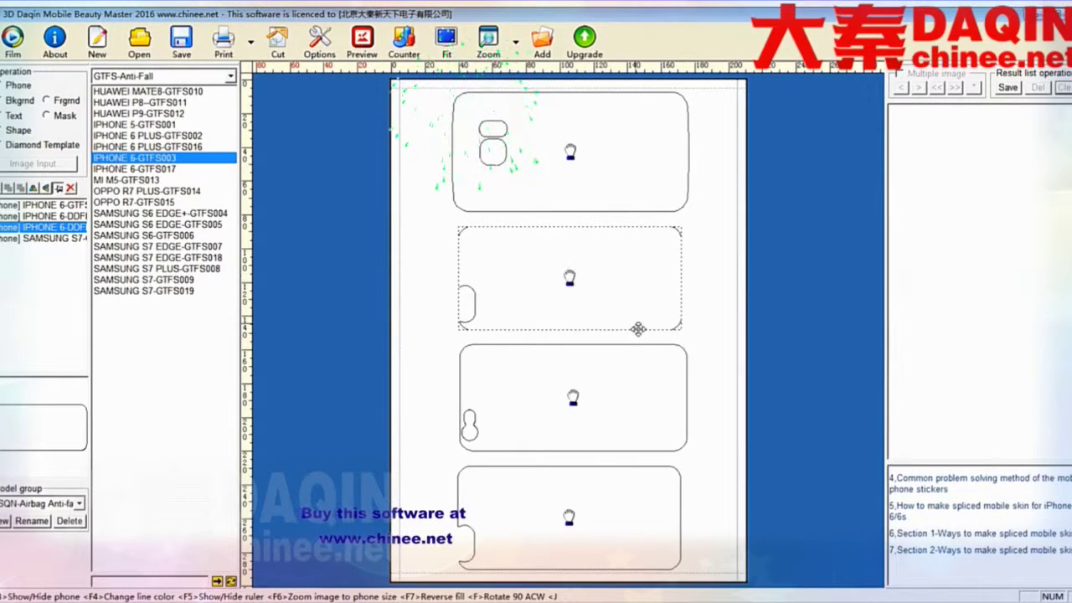
pyautogui.click(580, 400)
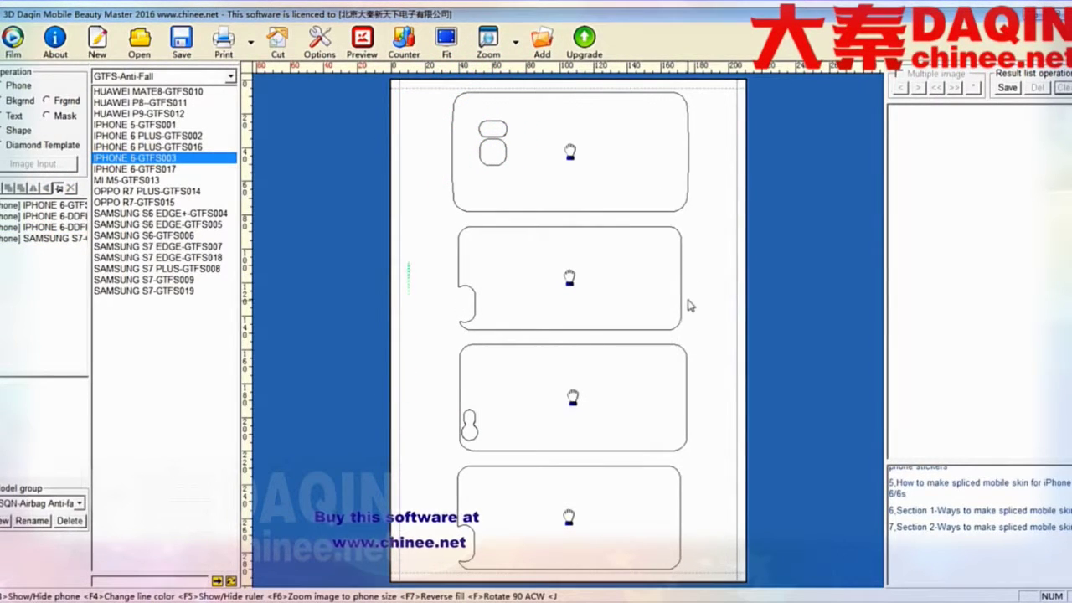
# - Load the desktop picture sy_66814343466.jpg into Image Process as a background image
pyautogui.click(12, 102)
pyautogui.click(25, 163)
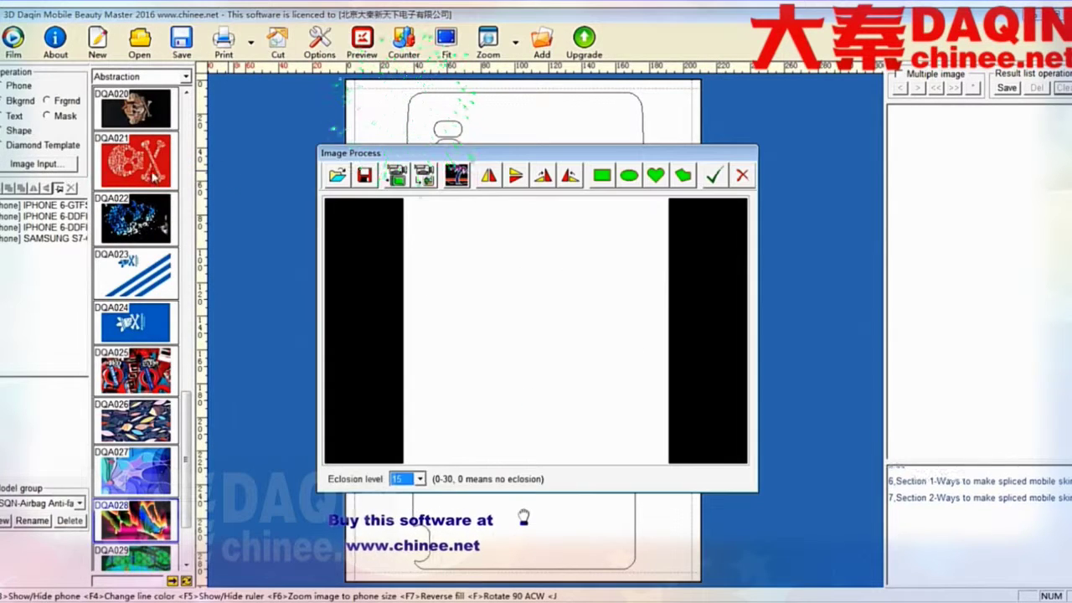
pyautogui.click(340, 174)
pyautogui.moveTo(674, 226); pyautogui.dragTo(677, 278)
pyautogui.click(463, 234)
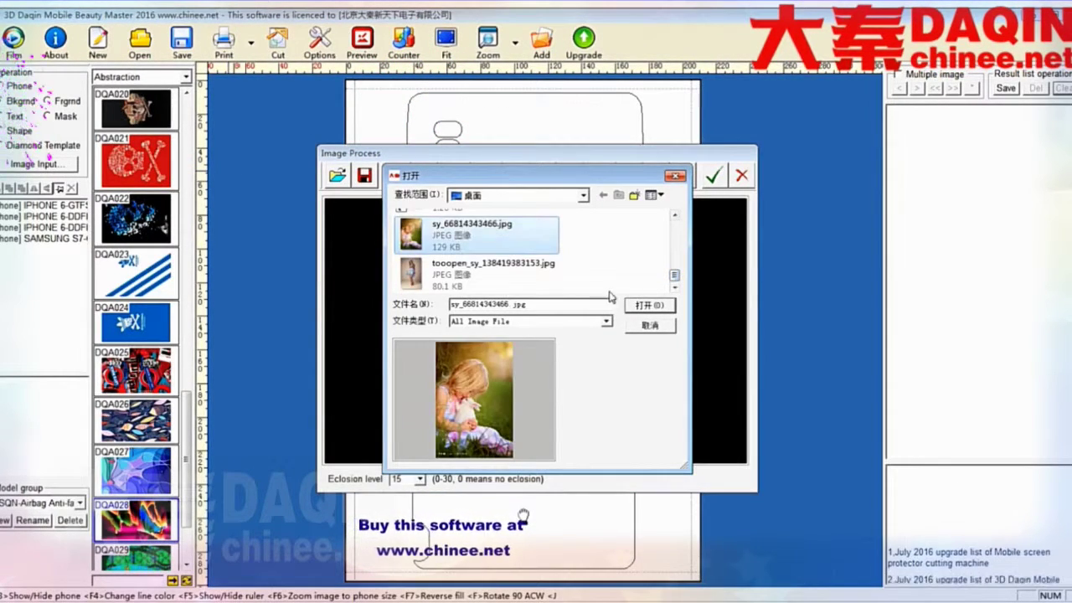
pyautogui.click(646, 306)
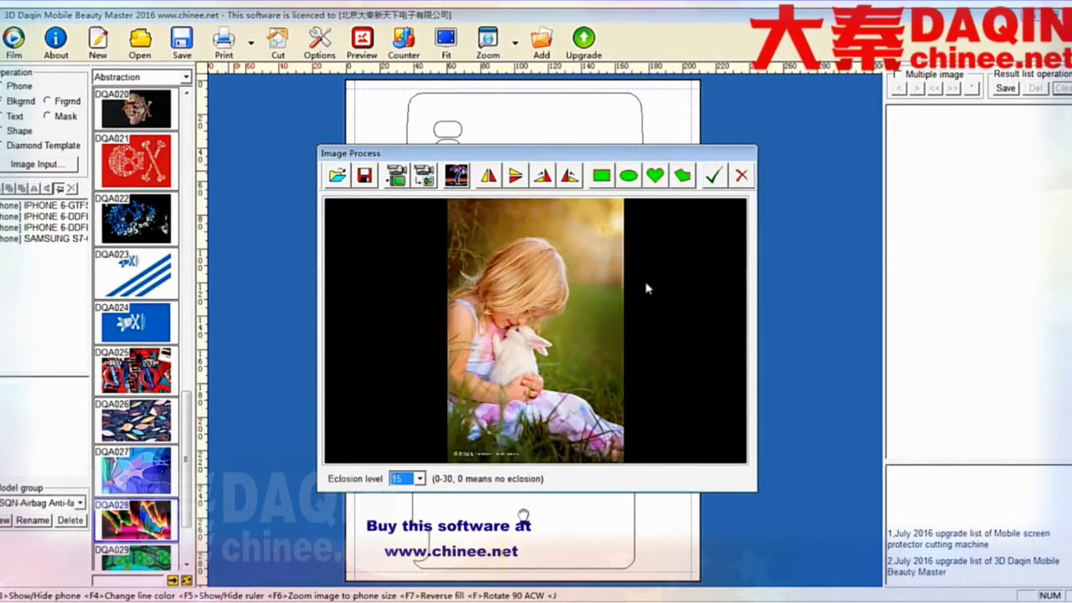
# - Rotate the girl-and-rabbit picture 90° anticlockwise, crop it with a rectangle across its full width and insert it on the sheet
pyautogui.click(568, 175)
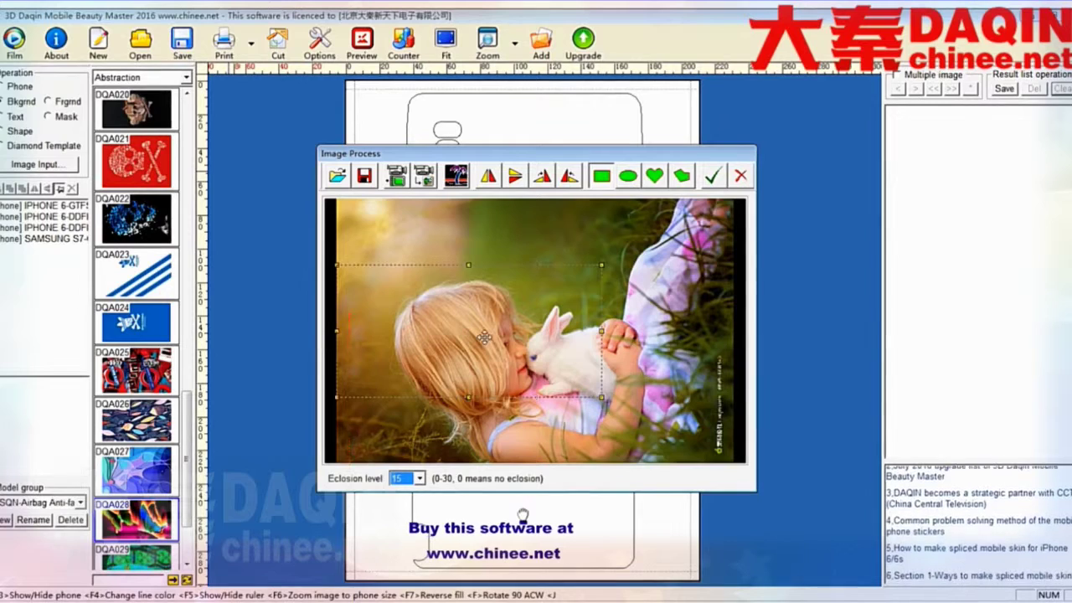
pyautogui.moveTo(603, 331); pyautogui.dragTo(726, 348)
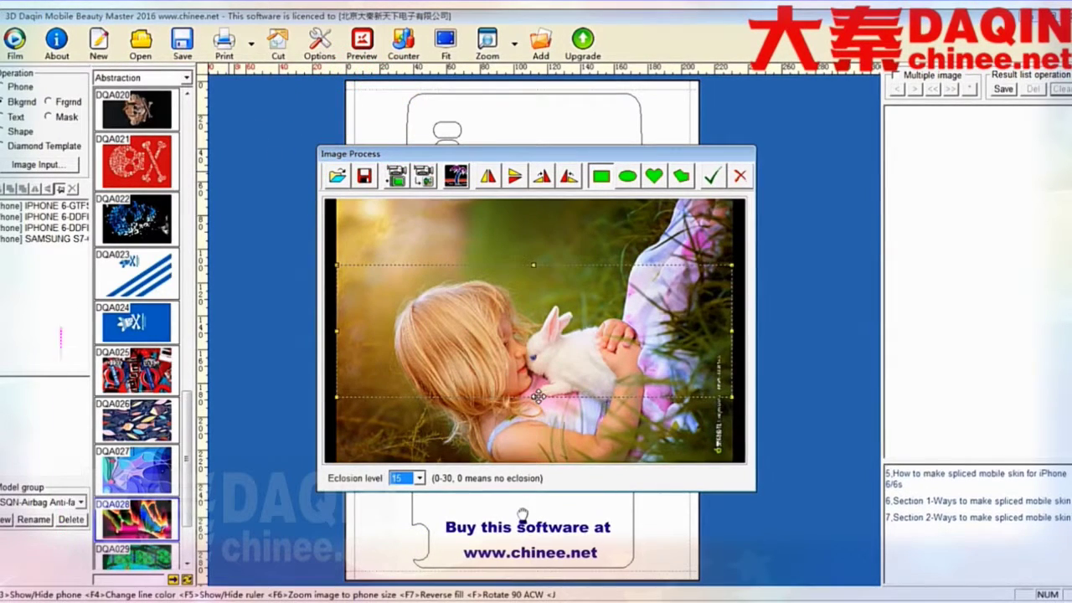
pyautogui.moveTo(534, 398); pyautogui.dragTo(533, 457)
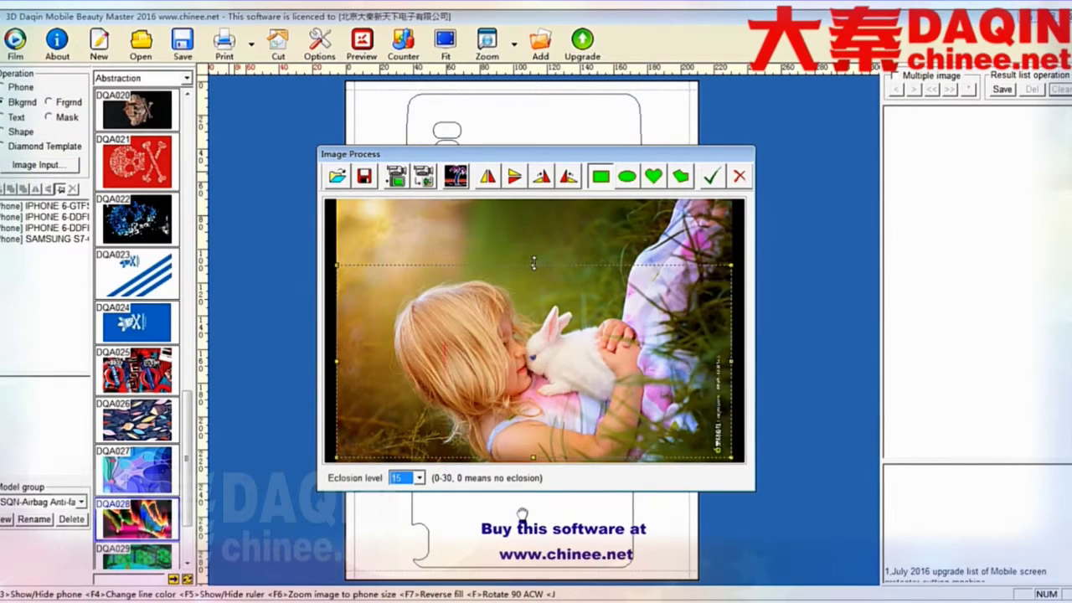
pyautogui.moveTo(533, 266); pyautogui.dragTo(536, 260)
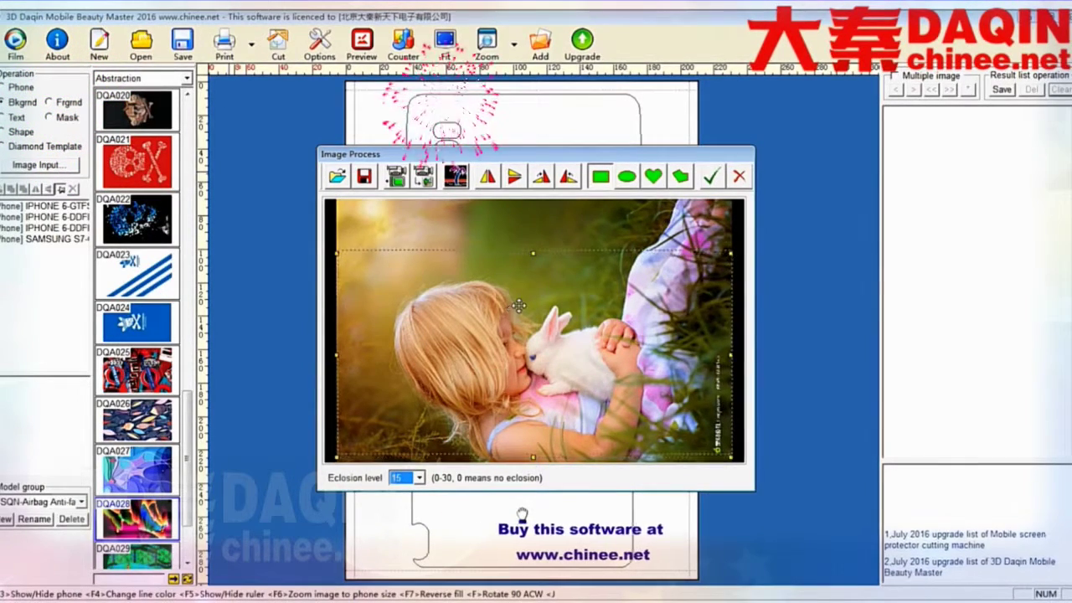
pyautogui.moveTo(518, 306); pyautogui.dragTo(519, 302)
pyautogui.click(711, 176)
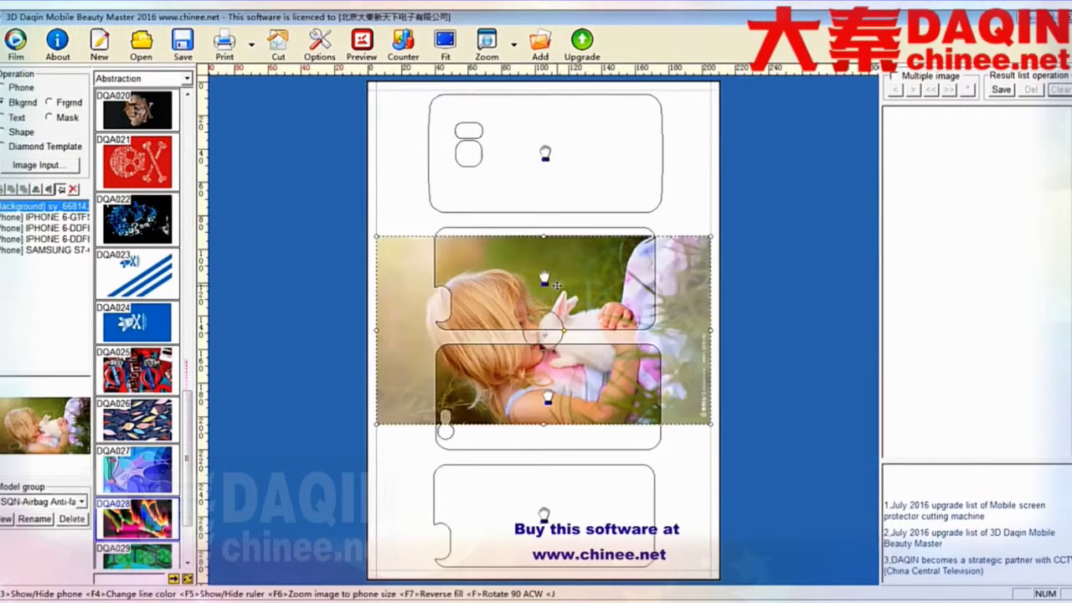
# - Move the girl-and-rabbit picture onto the Samsung outline and shrink it to just cover that outline
pyautogui.moveTo(549, 149); pyautogui.dragTo(558, 139)
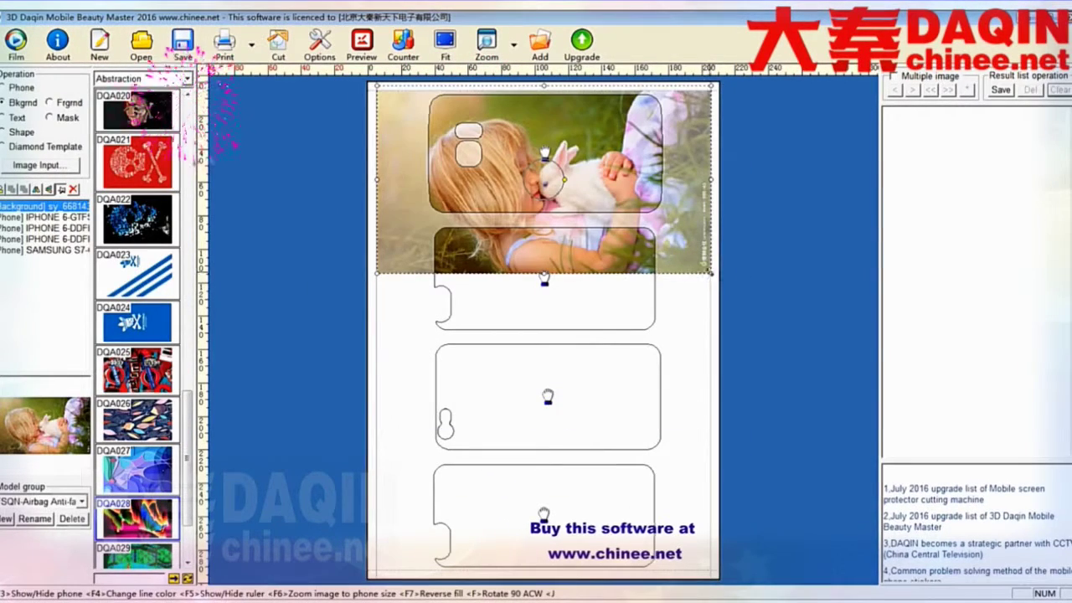
pyautogui.moveTo(642, 224); pyautogui.dragTo(642, 226)
pyautogui.moveTo(570, 191); pyautogui.dragTo(613, 190)
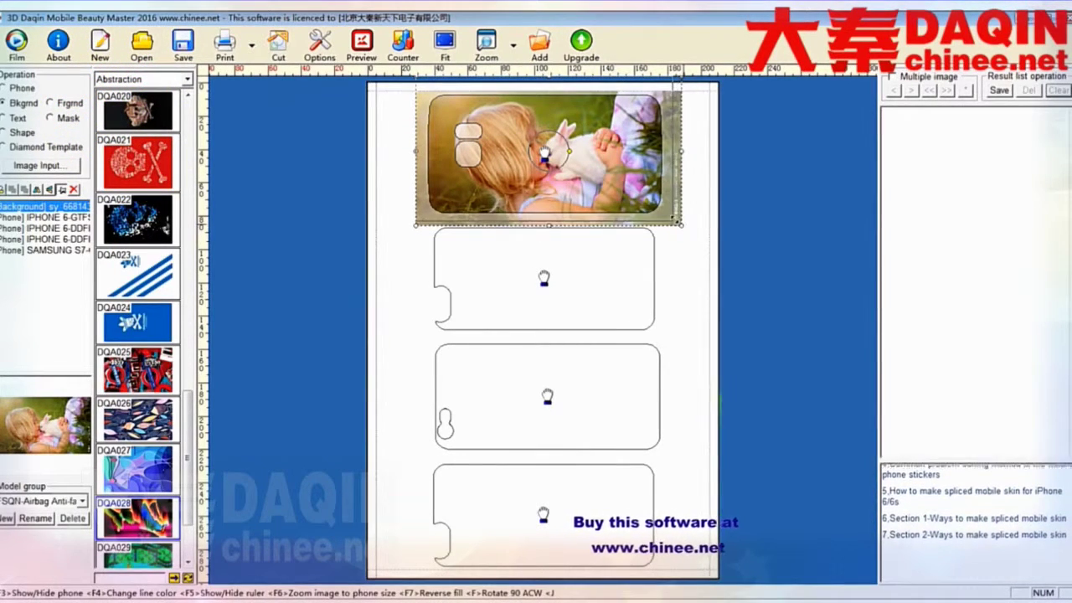
pyautogui.moveTo(674, 219); pyautogui.dragTo(644, 211)
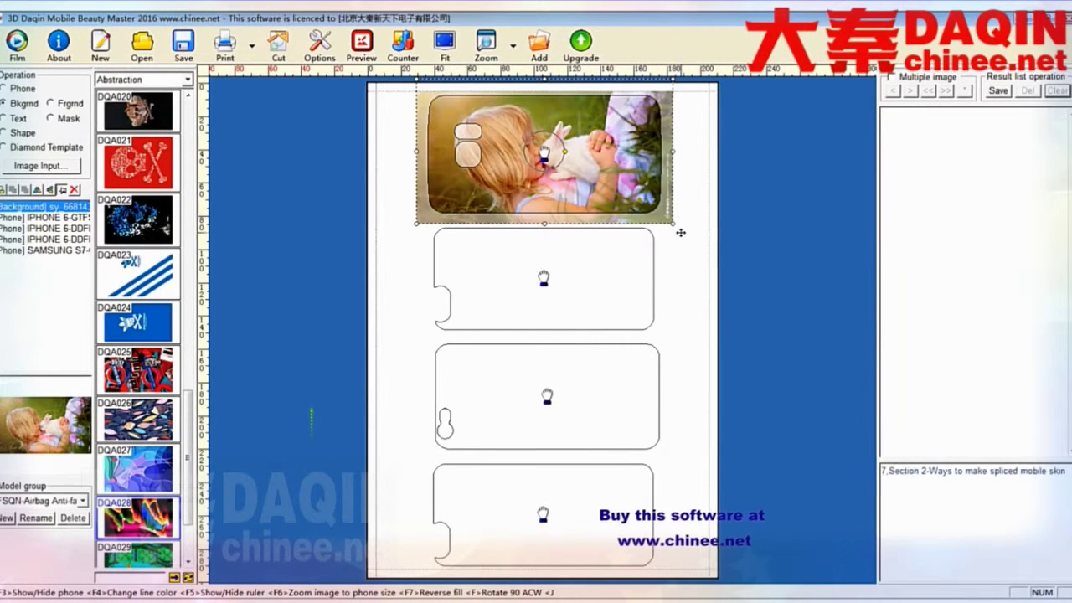
pyautogui.click(643, 252)
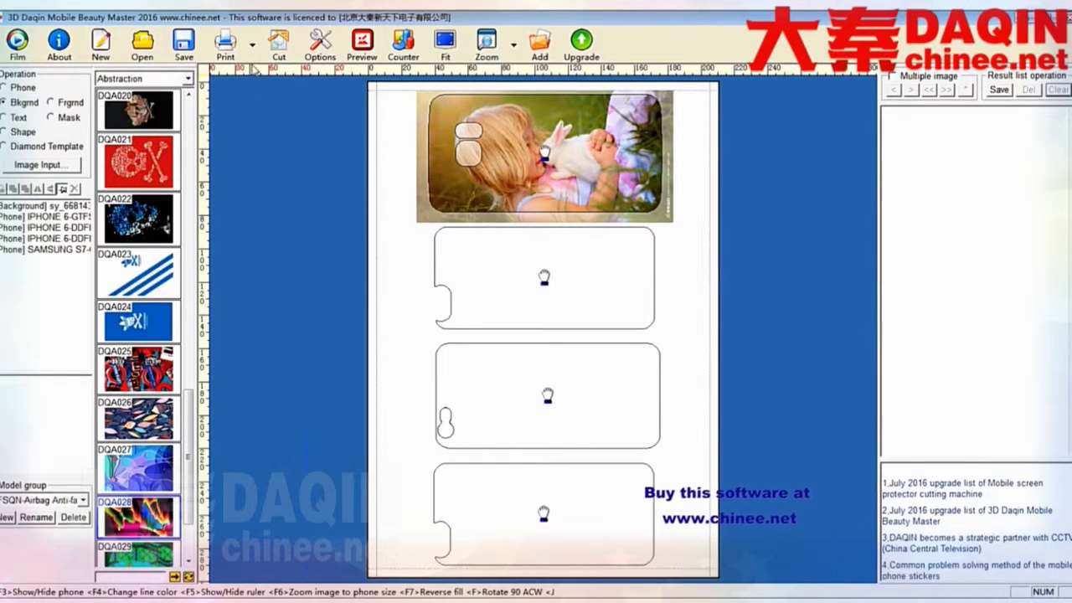
# - Load the desktop picture tooopen_sy_138419383153.jpg into Image Process as another background image
pyautogui.click(39, 164)
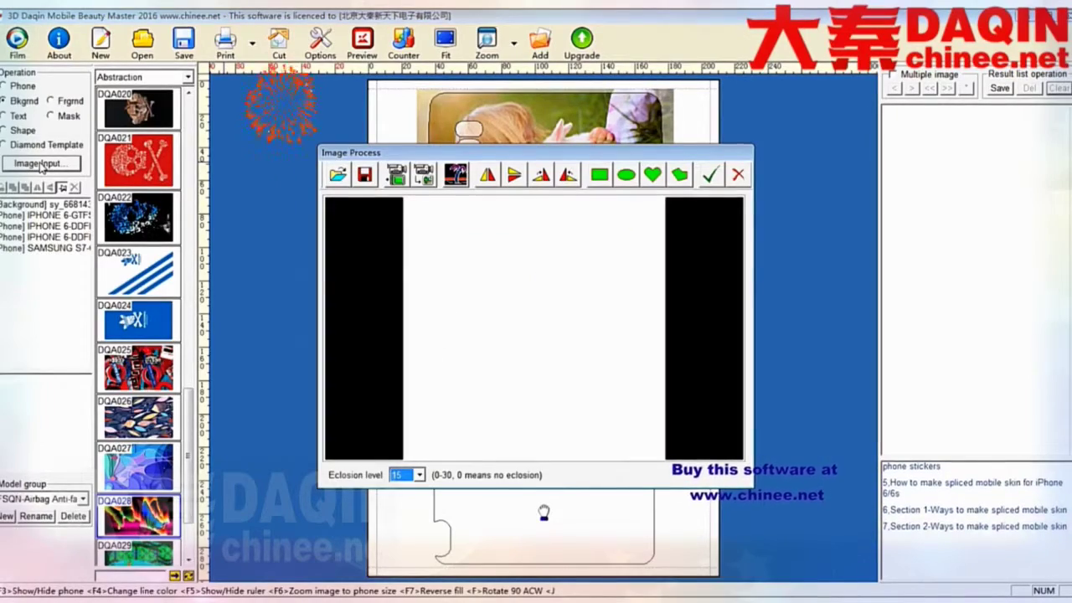
pyautogui.click(335, 174)
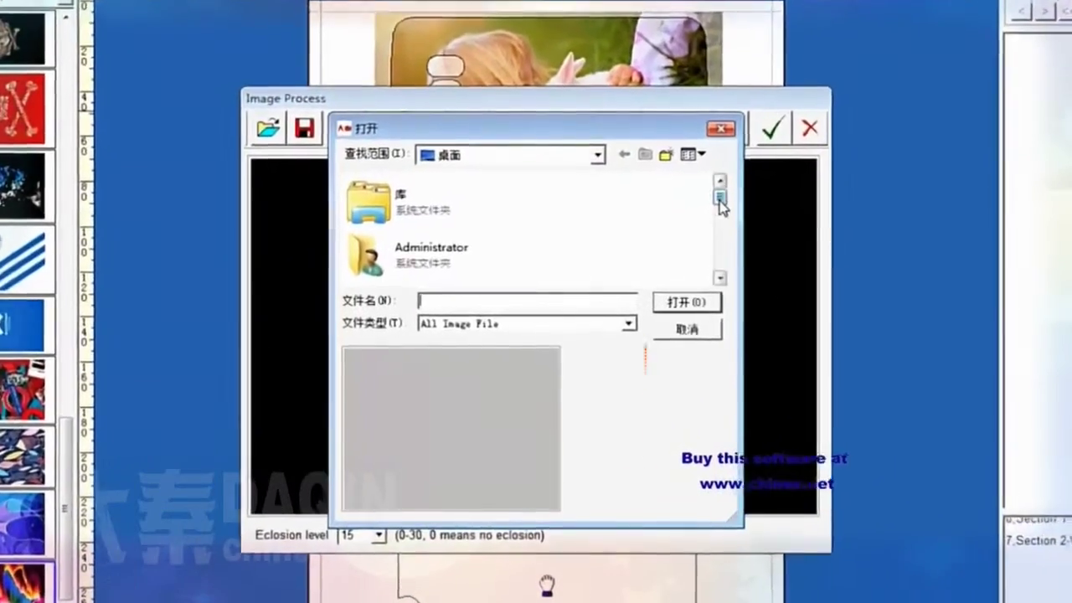
pyautogui.moveTo(673, 230); pyautogui.dragTo(668, 239)
pyautogui.moveTo(741, 207); pyautogui.dragTo(751, 252)
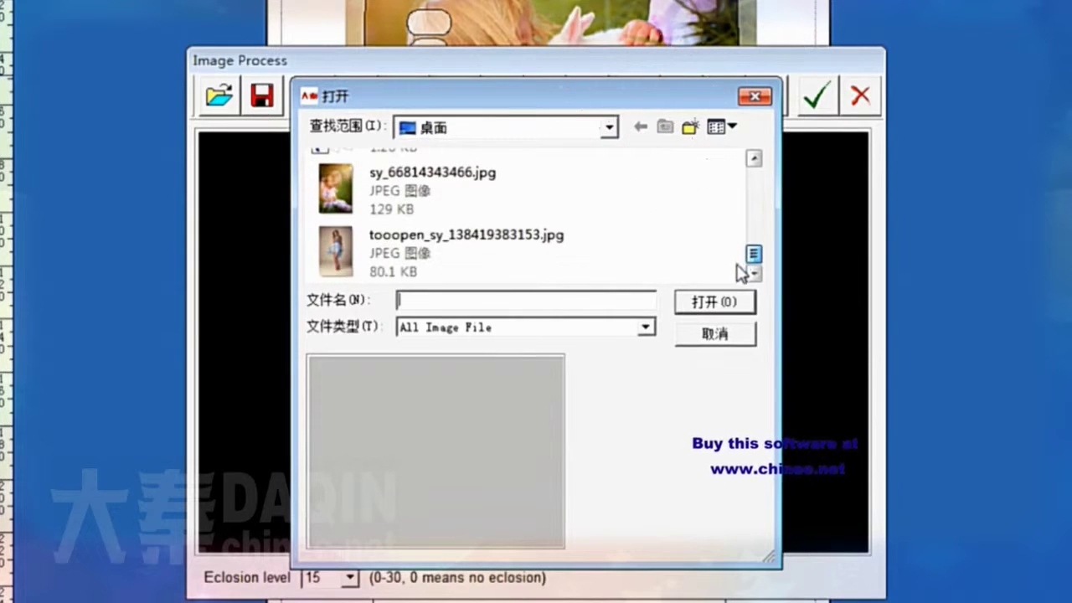
pyautogui.click(394, 261)
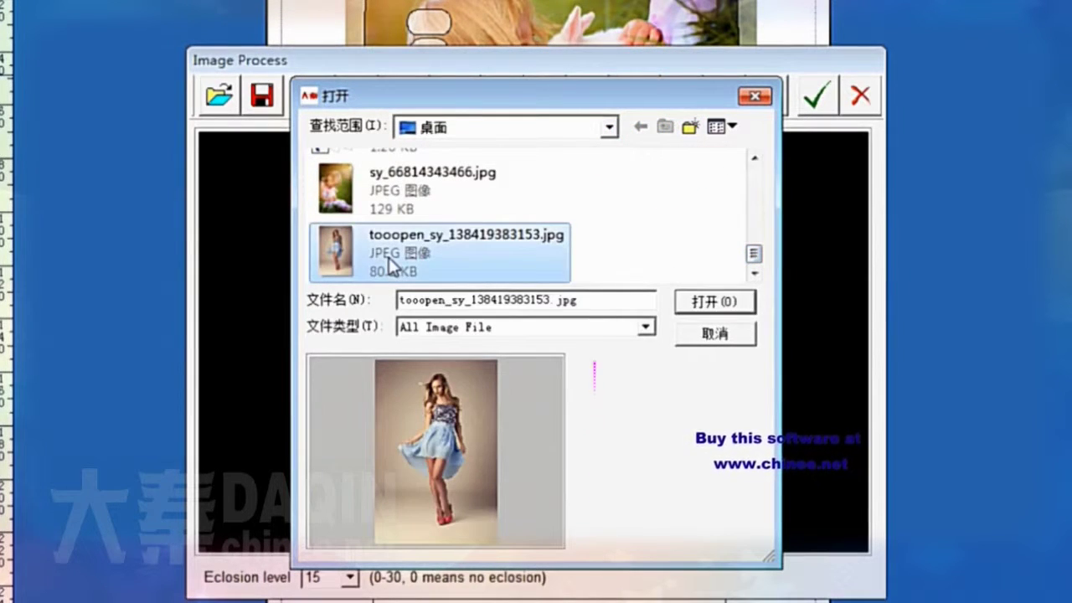
pyautogui.click(713, 303)
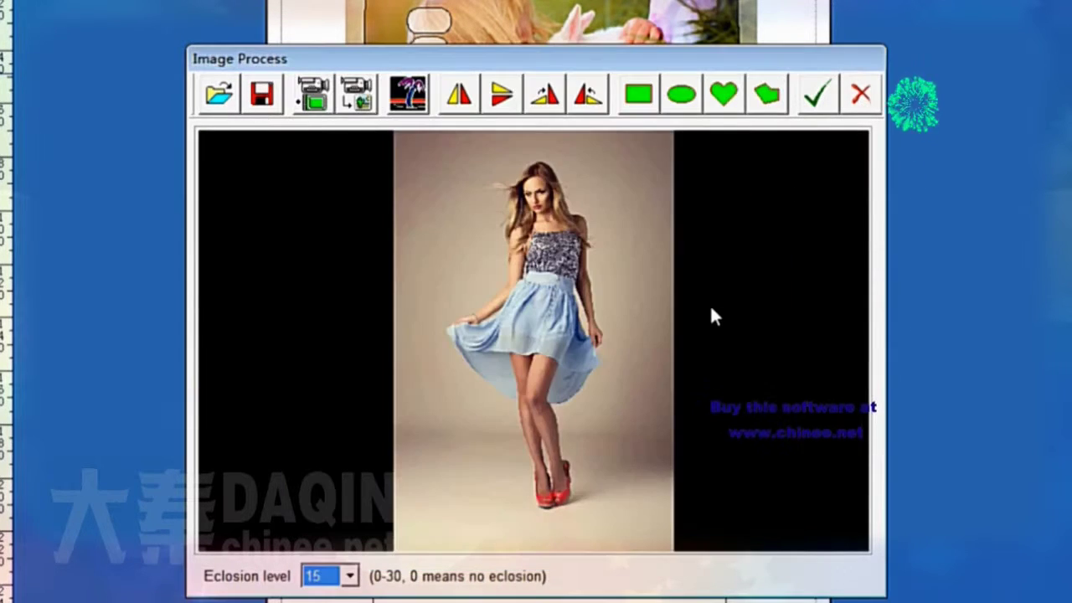
# - Rotate the standing woman's picture 90° anticlockwise, crop it with a rectangle across its full width and insert it on the sheet
pyautogui.click(589, 99)
pyautogui.click(630, 97)
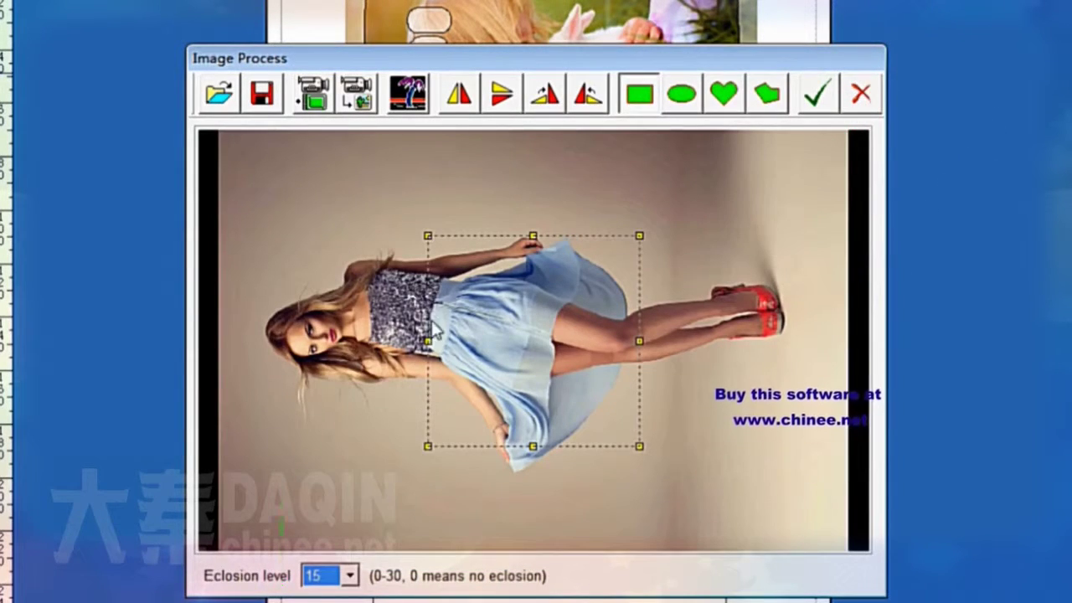
pyautogui.moveTo(427, 341); pyautogui.dragTo(218, 339)
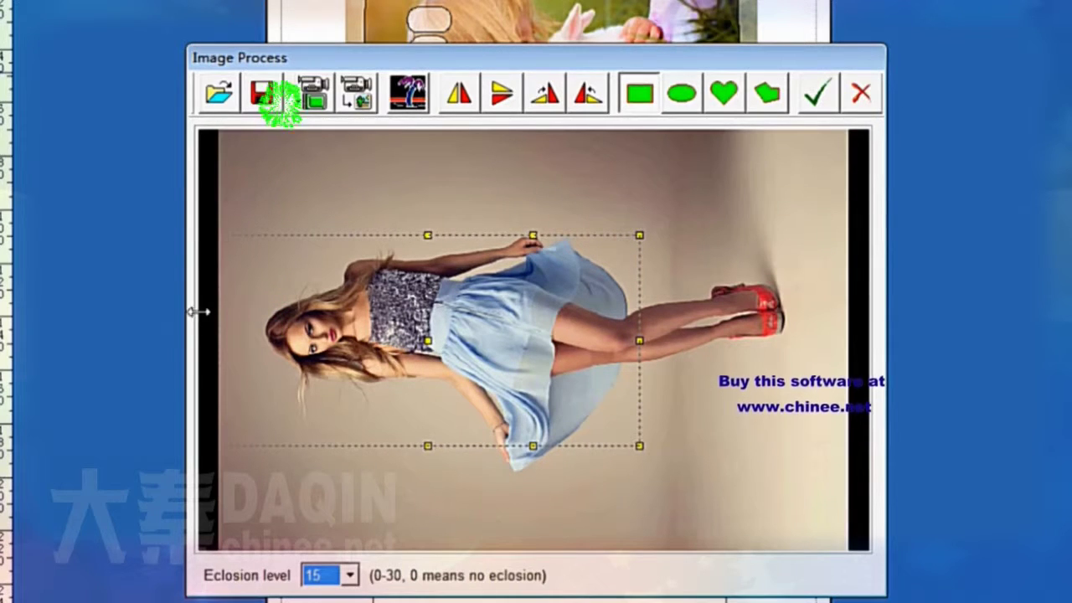
pyautogui.moveTo(639, 340); pyautogui.dragTo(846, 340)
pyautogui.moveTo(532, 444); pyautogui.dragTo(519, 538)
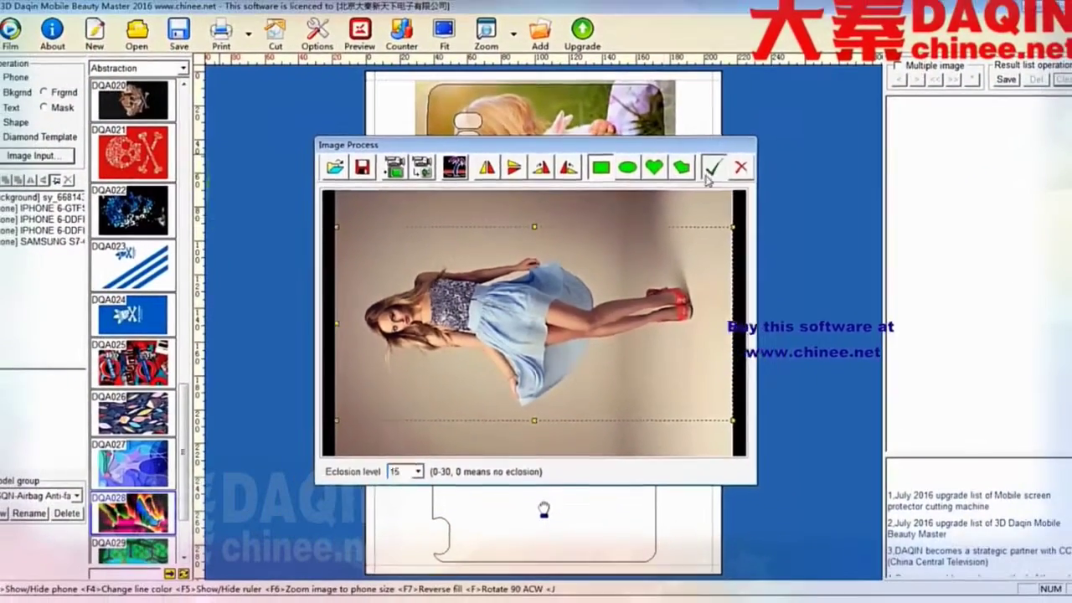
pyautogui.click(731, 152)
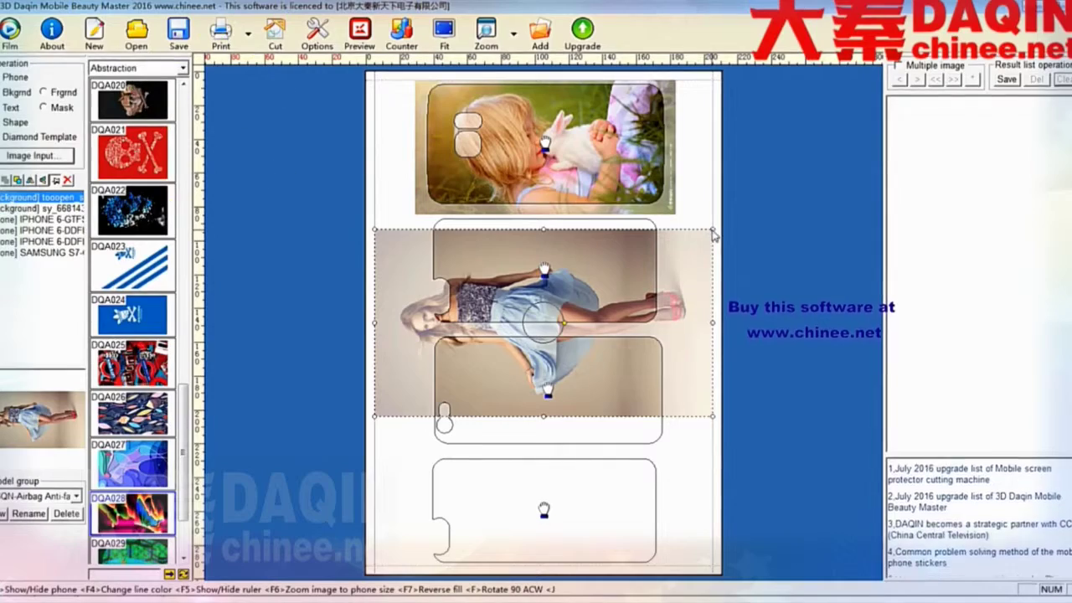
# - Shrink the standing woman's picture and move it onto the second phone outline so that it just covers the outline
pyautogui.moveTo(710, 226); pyautogui.dragTo(672, 273)
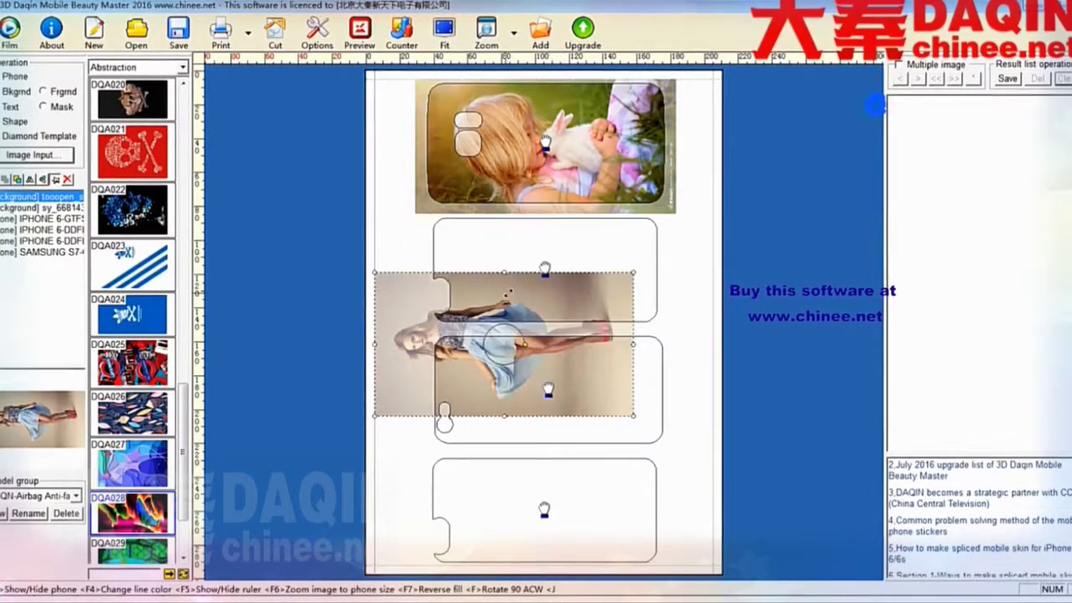
pyautogui.moveTo(507, 295); pyautogui.dragTo(553, 230)
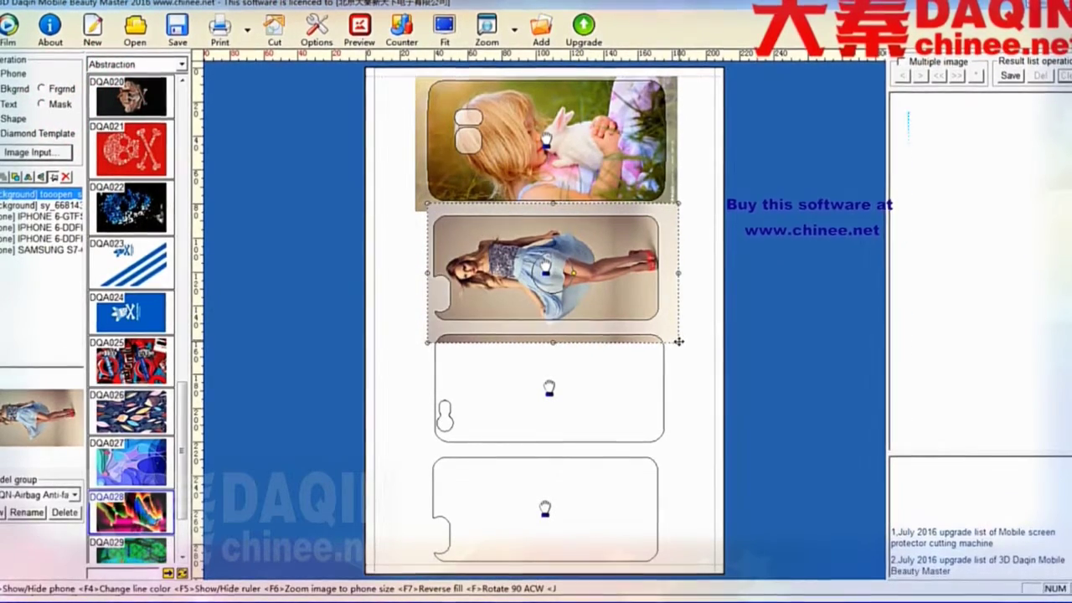
pyautogui.moveTo(679, 341); pyautogui.dragTo(670, 337)
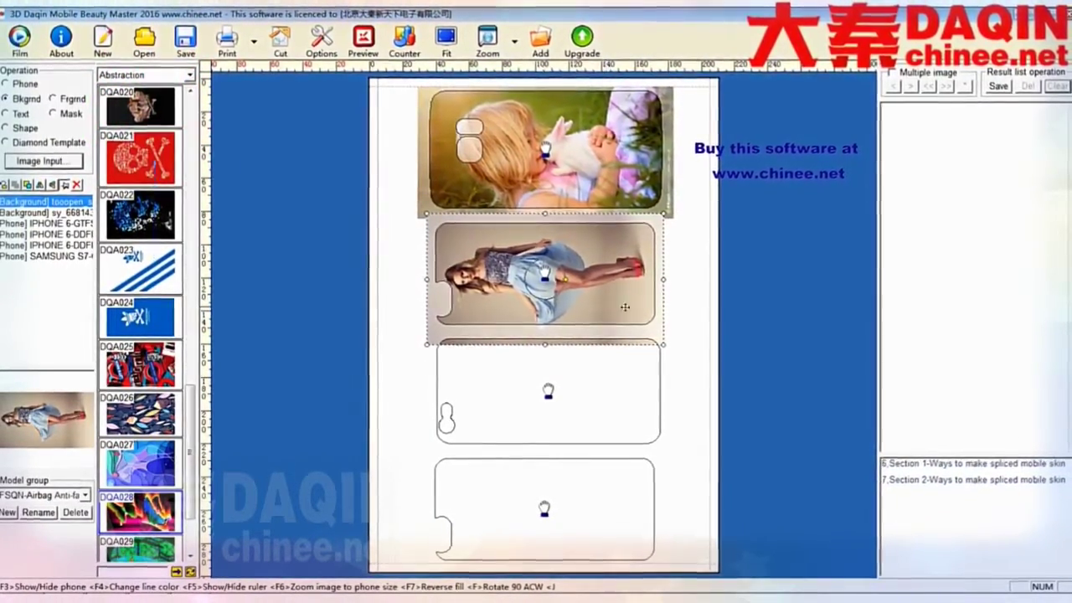
pyautogui.click(689, 326)
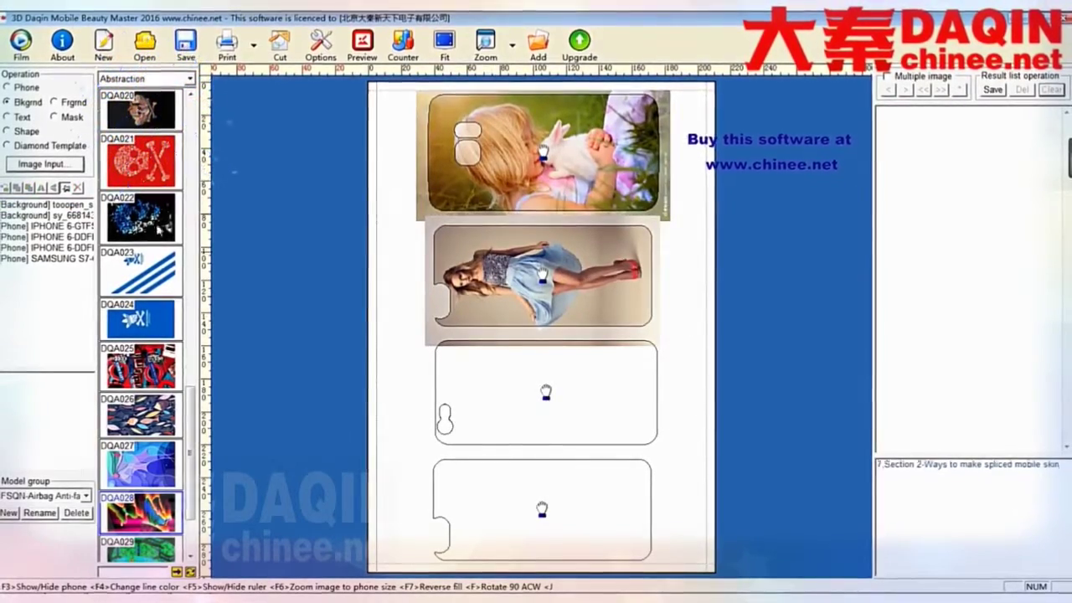
# - Load the desktop picture DQD017.jpg into Image Process as another background image
pyautogui.click(52, 165)
pyautogui.click(310, 157)
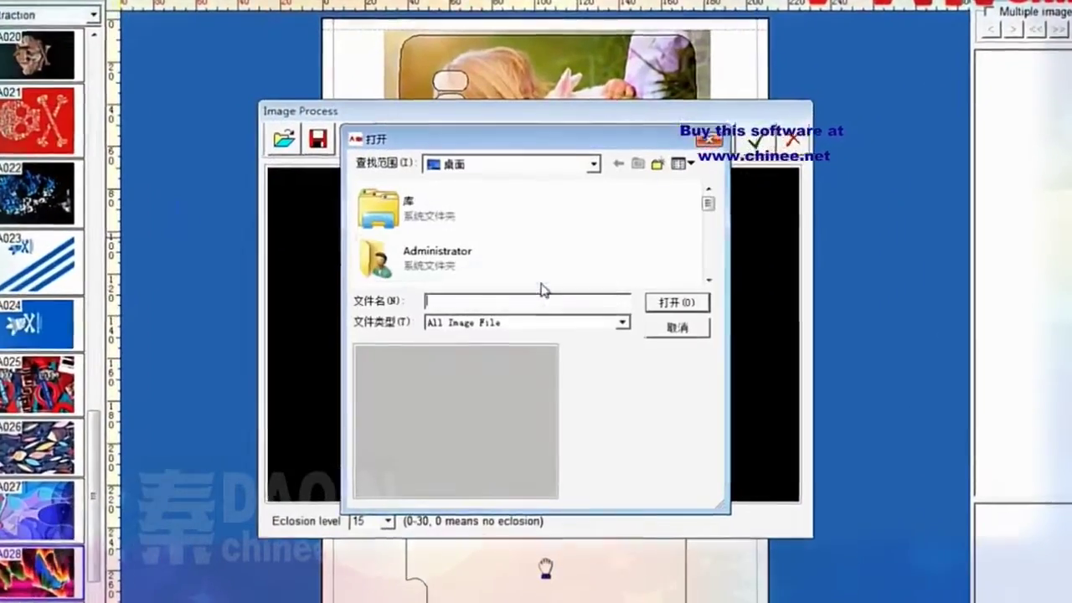
pyautogui.scroll(-10, 695, 282)
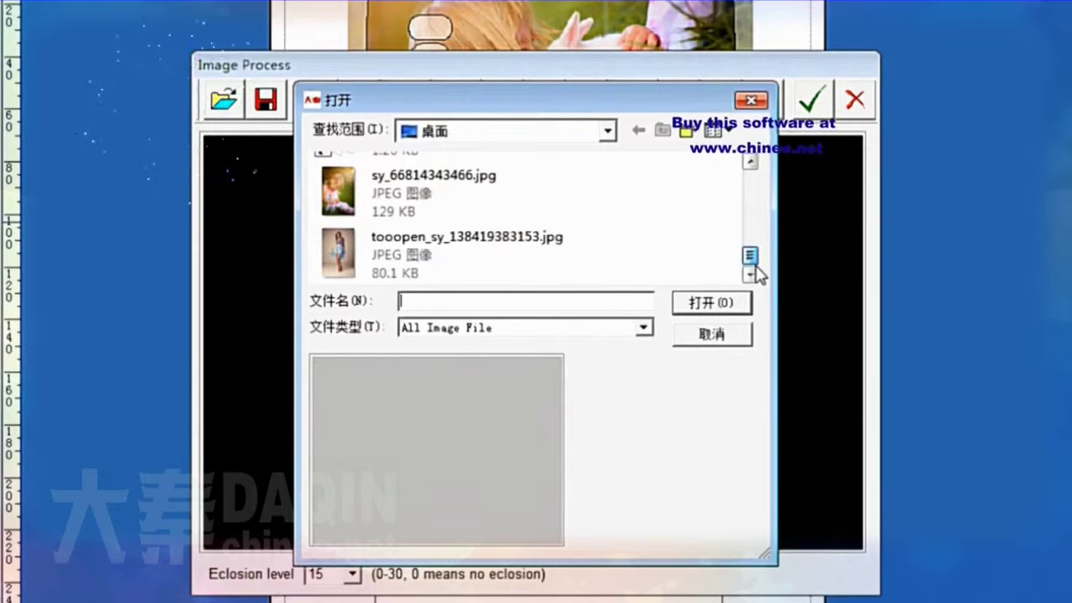
pyautogui.scroll(3, 754, 255)
pyautogui.click(410, 225)
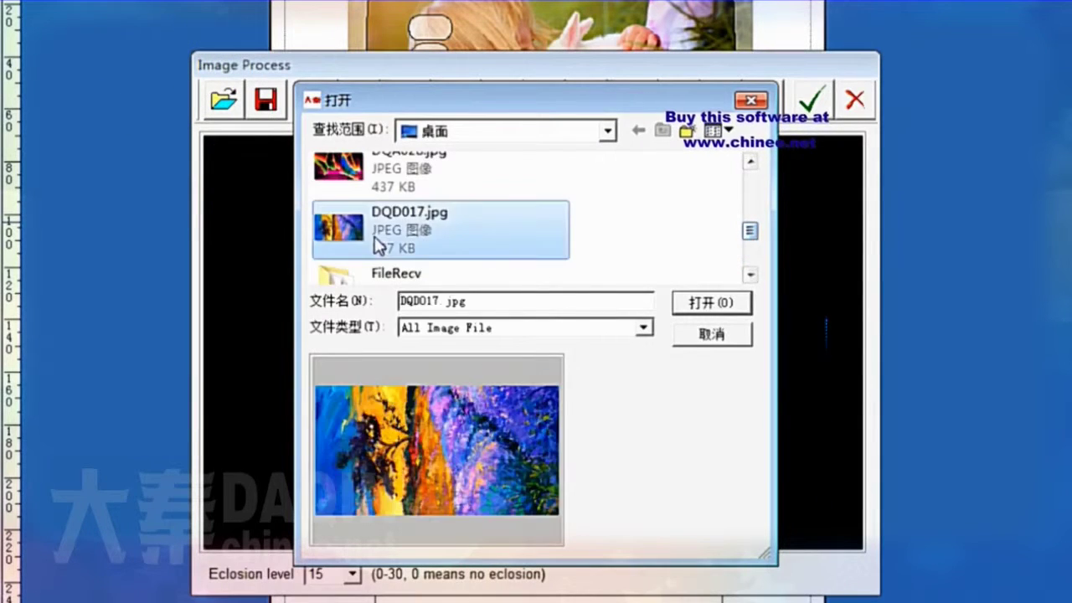
pyautogui.click(688, 303)
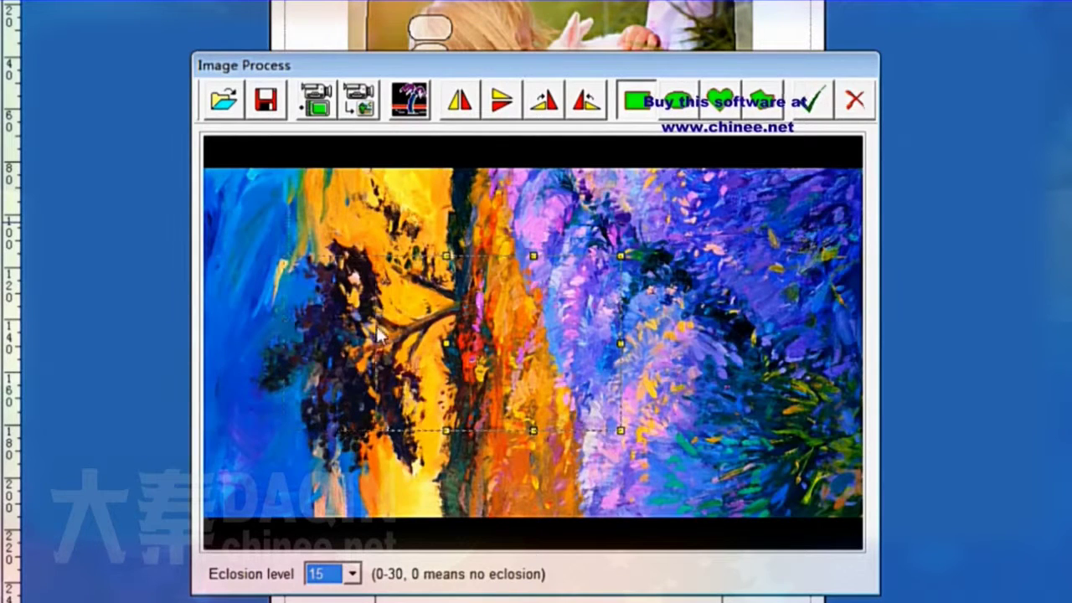
# - Crop the tree painting with a rectangle across its full width and insert it on the sheet
pyautogui.moveTo(208, 305); pyautogui.dragTo(208, 304)
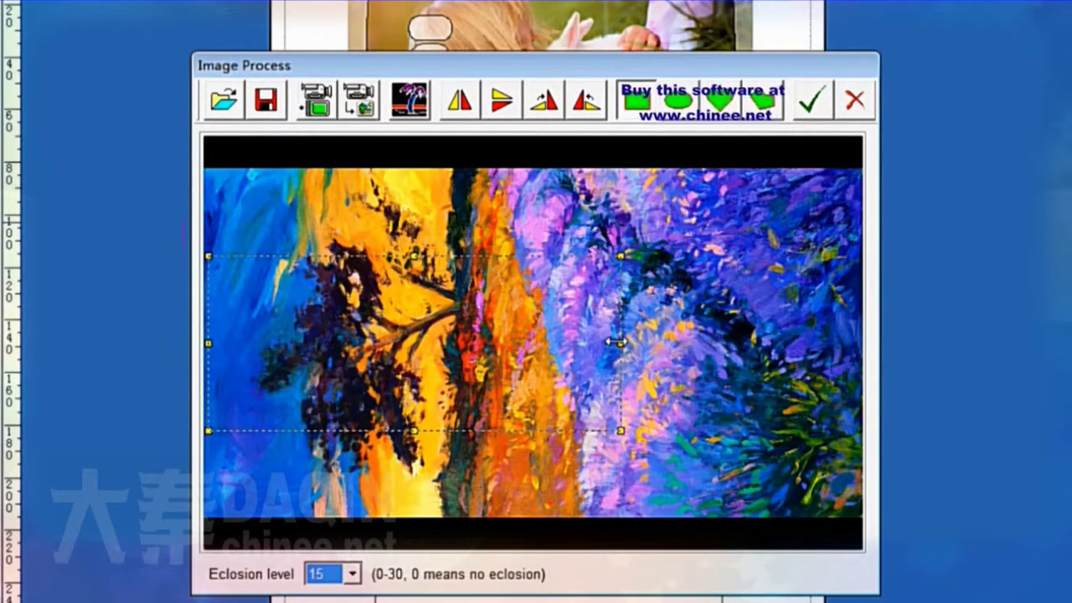
pyautogui.moveTo(620, 344); pyautogui.dragTo(852, 374)
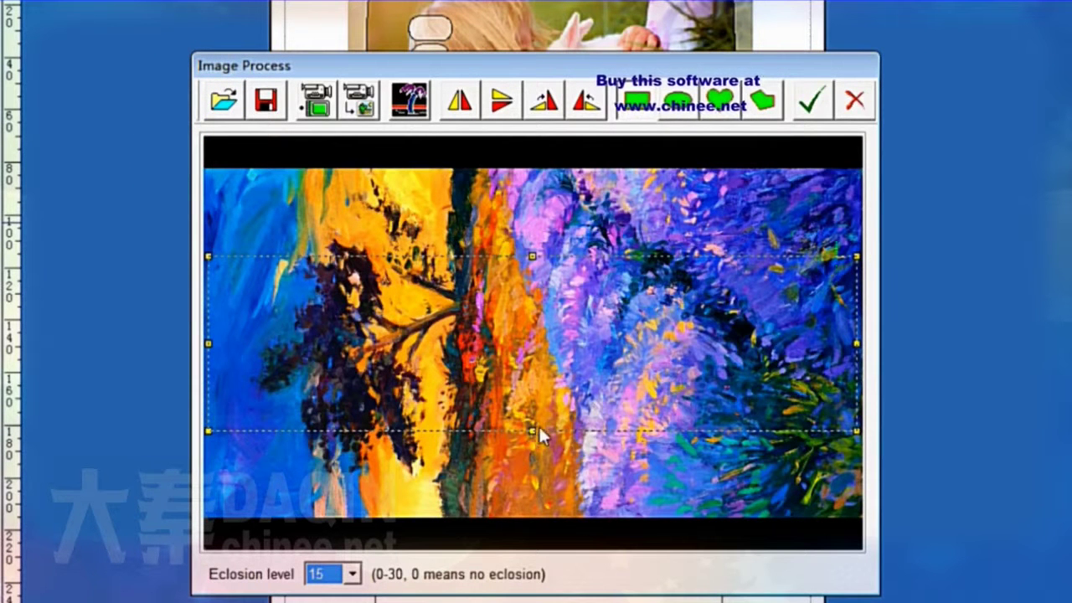
pyautogui.moveTo(523, 501); pyautogui.dragTo(521, 517)
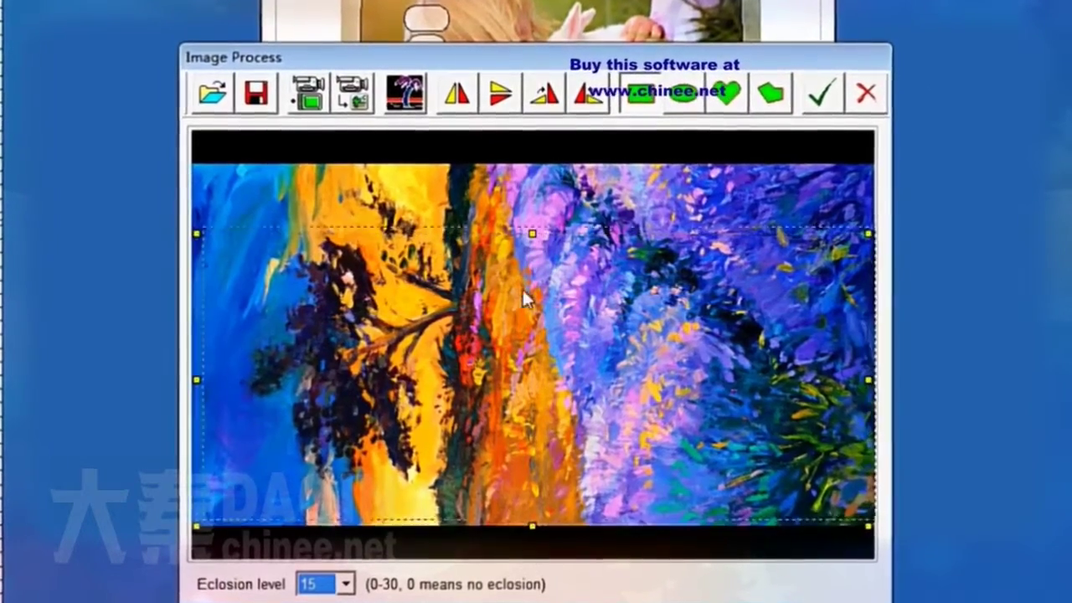
pyautogui.moveTo(525, 297); pyautogui.dragTo(524, 258)
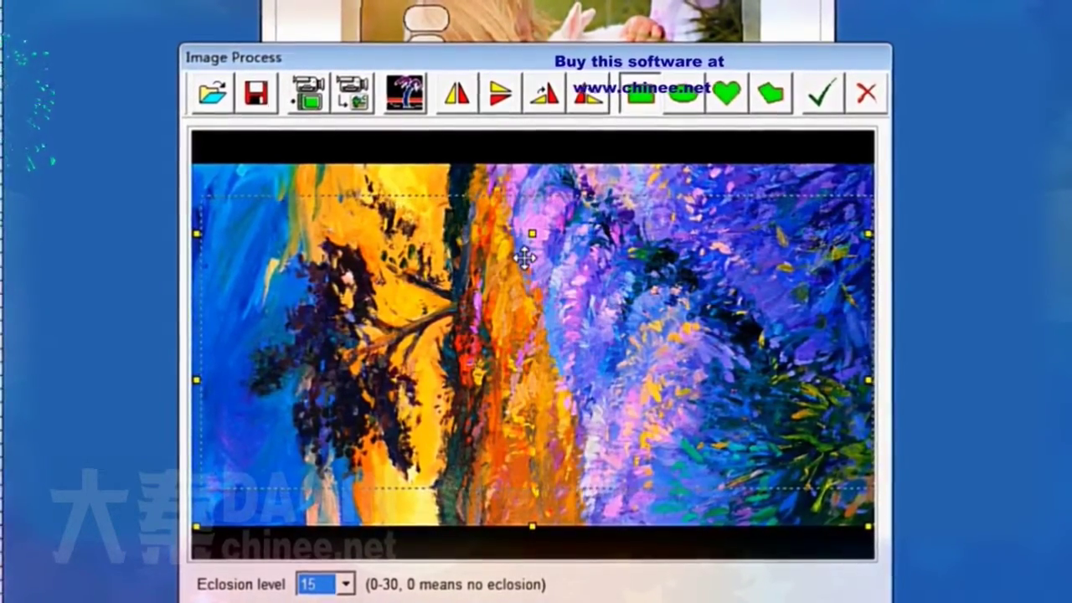
pyautogui.click(819, 92)
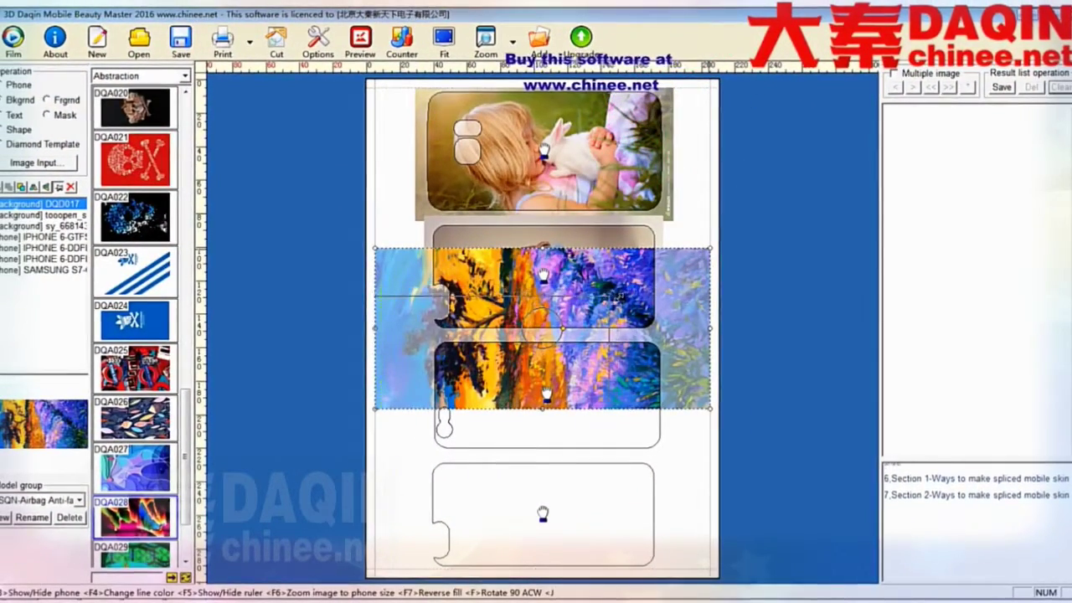
# - Shrink the tree painting, move it onto the third phone outline and adjust its size to cover that outline with a small margin
pyautogui.moveTo(620, 297); pyautogui.dragTo(609, 295)
pyautogui.moveTo(582, 331)
pyautogui.mouseDown()
pyautogui.moveTo(590, 367)
pyautogui.moveTo(632, 369)
pyautogui.mouseUp()
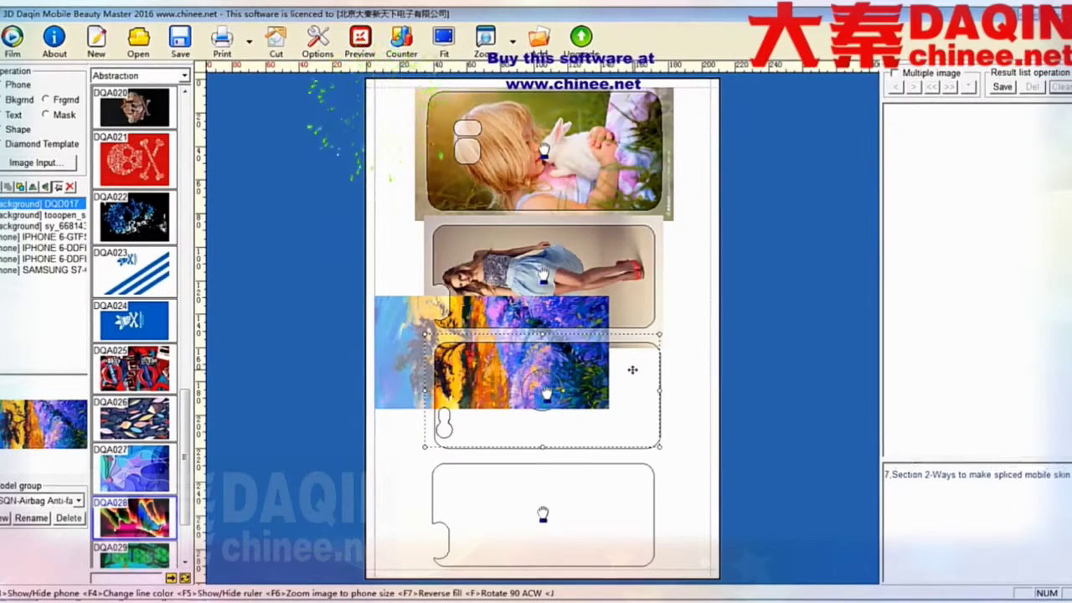
pyautogui.press('F6')
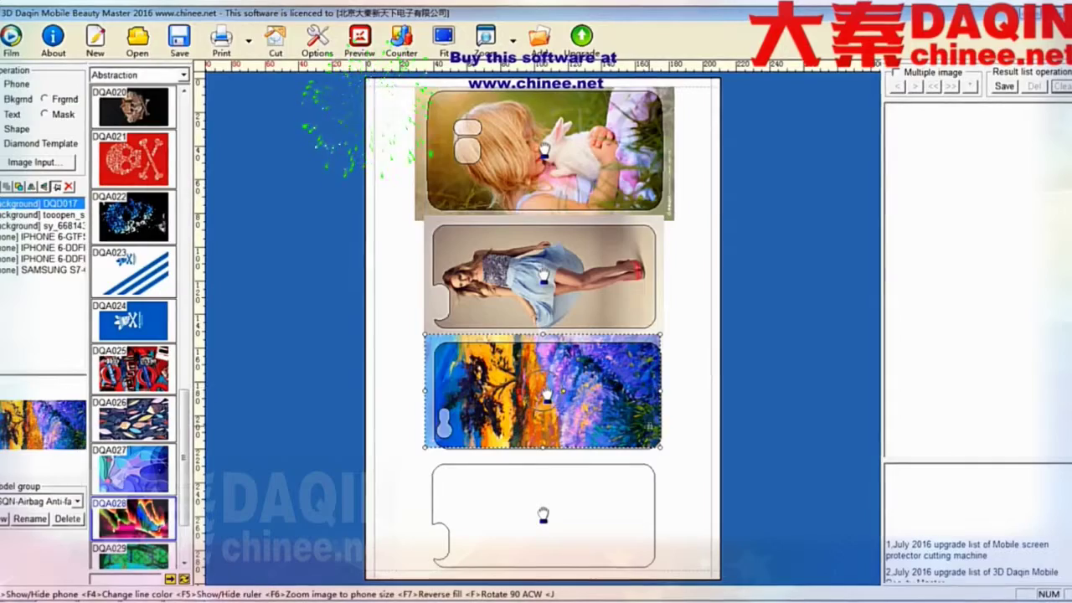
pyautogui.moveTo(661, 447); pyautogui.dragTo(675, 455)
pyautogui.moveTo(596, 423); pyautogui.dragTo(581, 439)
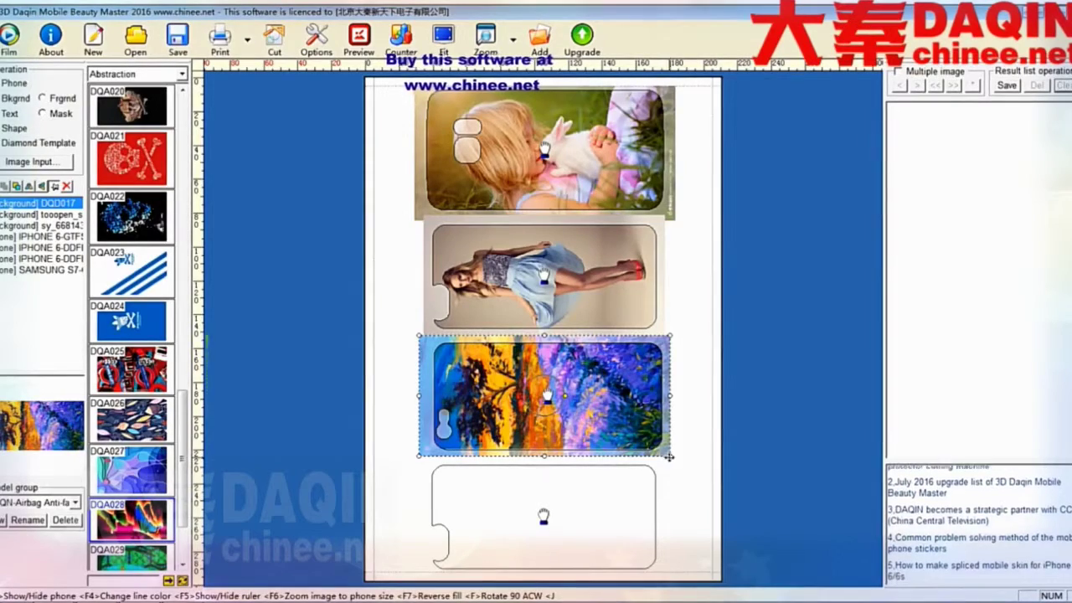
pyautogui.moveTo(672, 459); pyautogui.dragTo(674, 467)
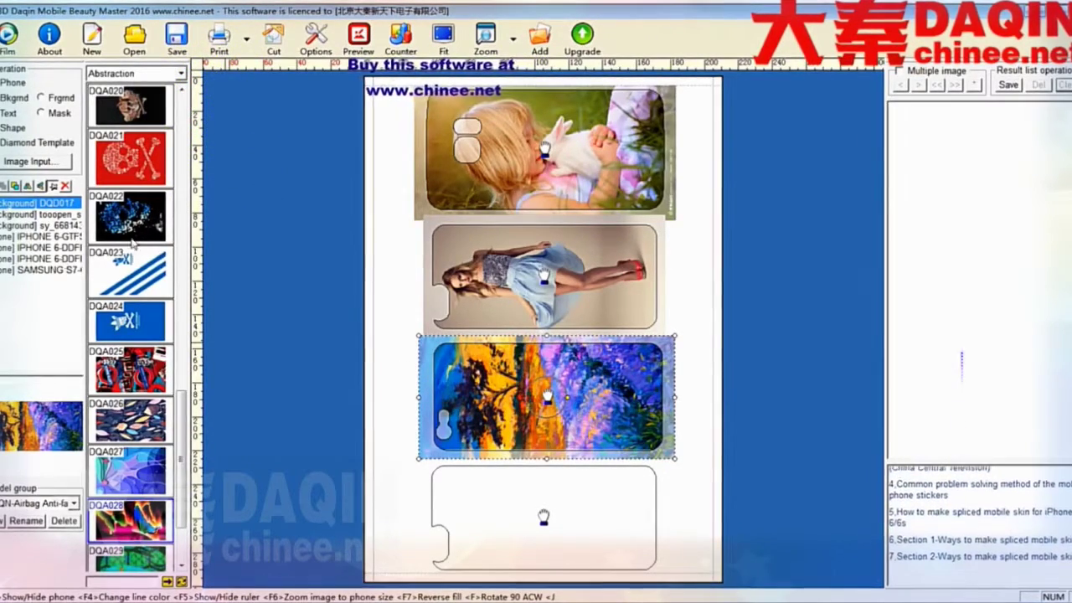
pyautogui.click(402, 494)
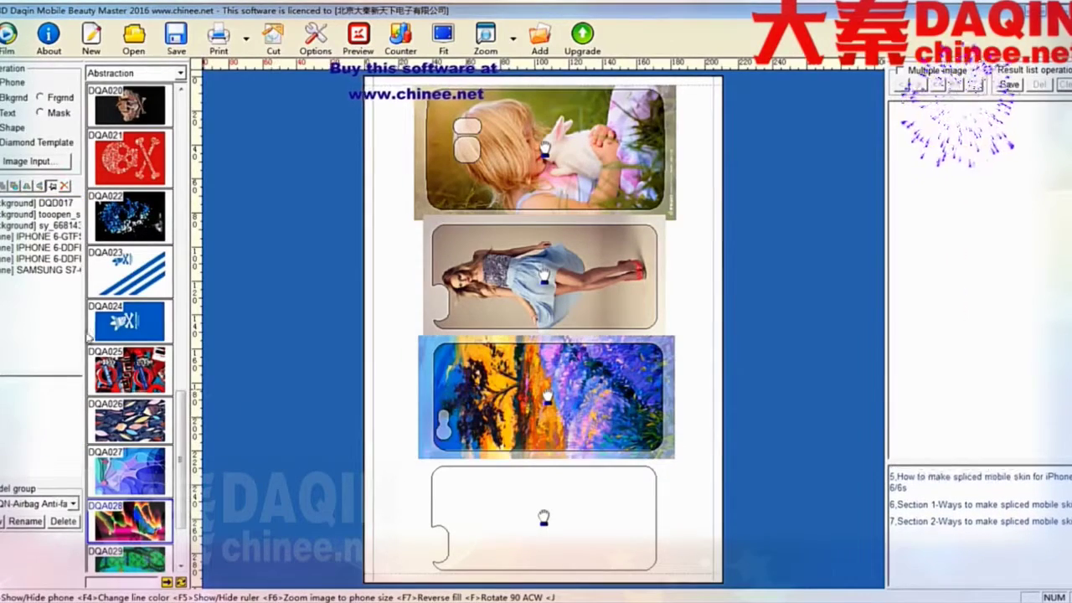
# - Load the desktop picture DQA028.jpg into Image Process and insert it uncropped on the sheet as a background image
pyautogui.click(64, 183)
pyautogui.click(334, 173)
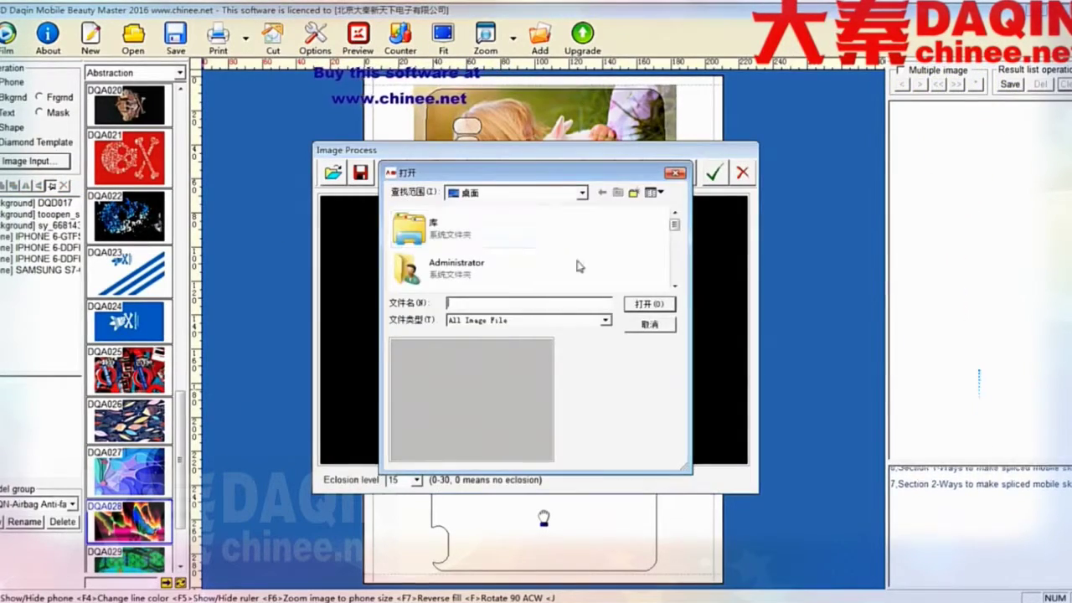
pyautogui.moveTo(678, 226); pyautogui.dragTo(679, 260)
pyautogui.click(557, 251)
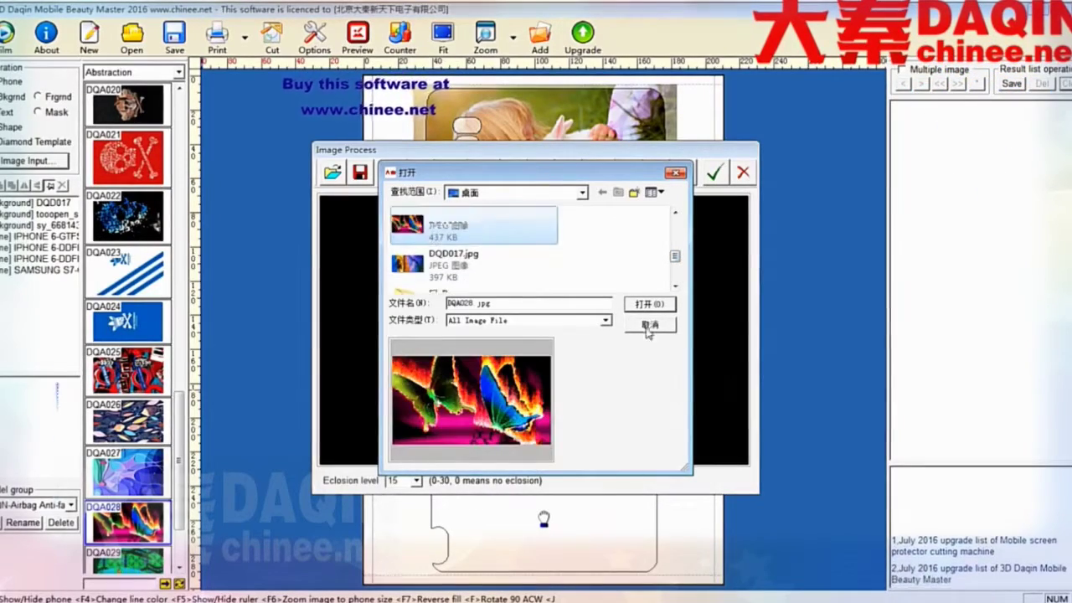
pyautogui.click(648, 304)
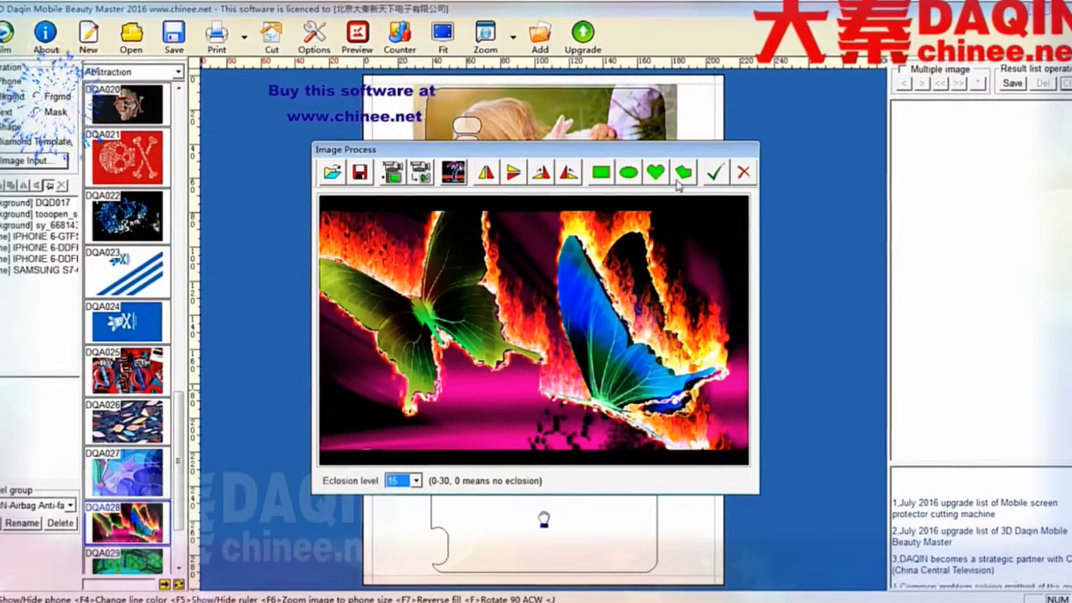
pyautogui.click(713, 174)
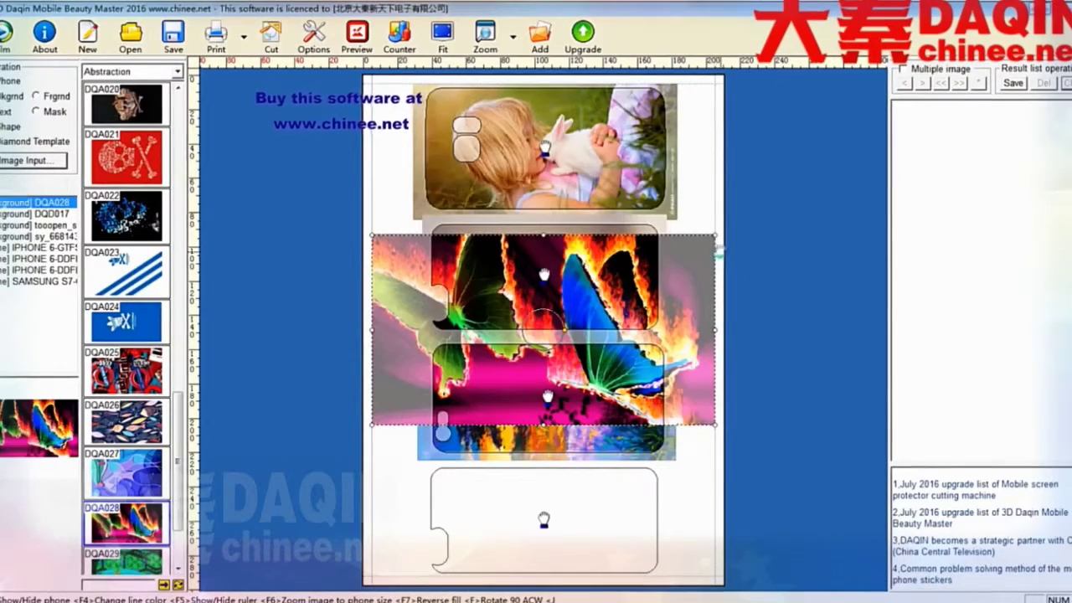
# - Shrink the butterfly picture and move it onto the fourth phone outline to cover it
pyautogui.moveTo(626, 284); pyautogui.dragTo(615, 290)
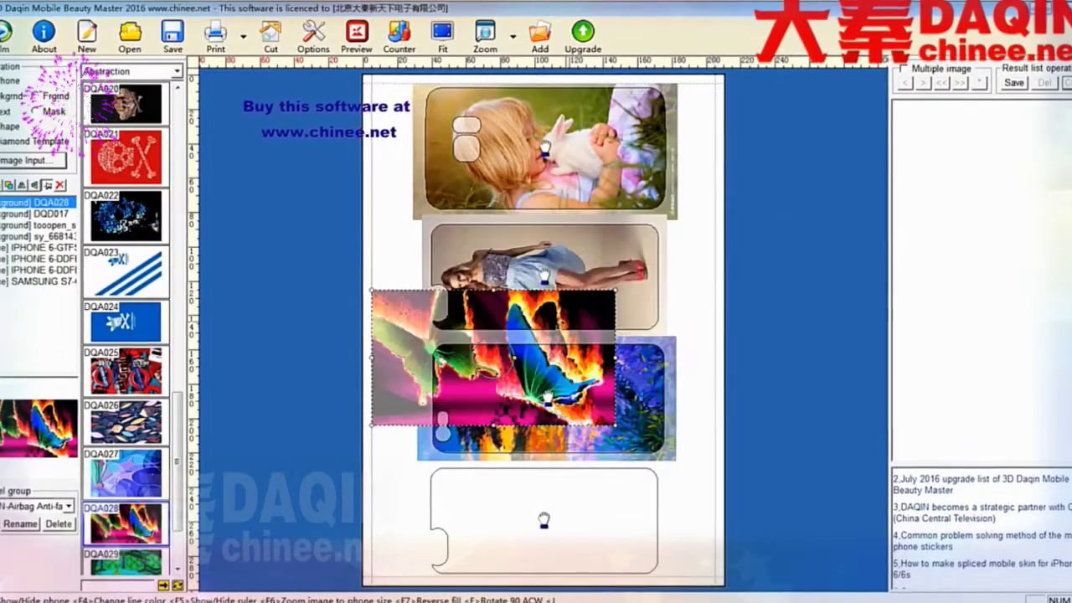
pyautogui.moveTo(413, 342); pyautogui.dragTo(477, 517)
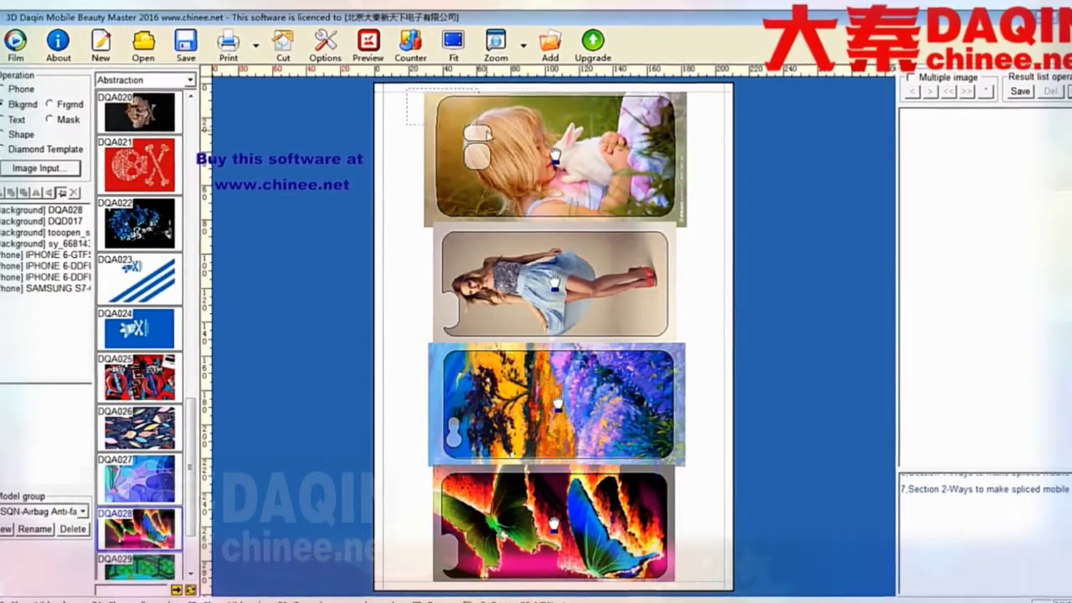
# - Select the four phone outlines together with the standing woman's picture and the tree painting, and flip them vertically
pyautogui.moveTo(486, 131); pyautogui.dragTo(715, 598)
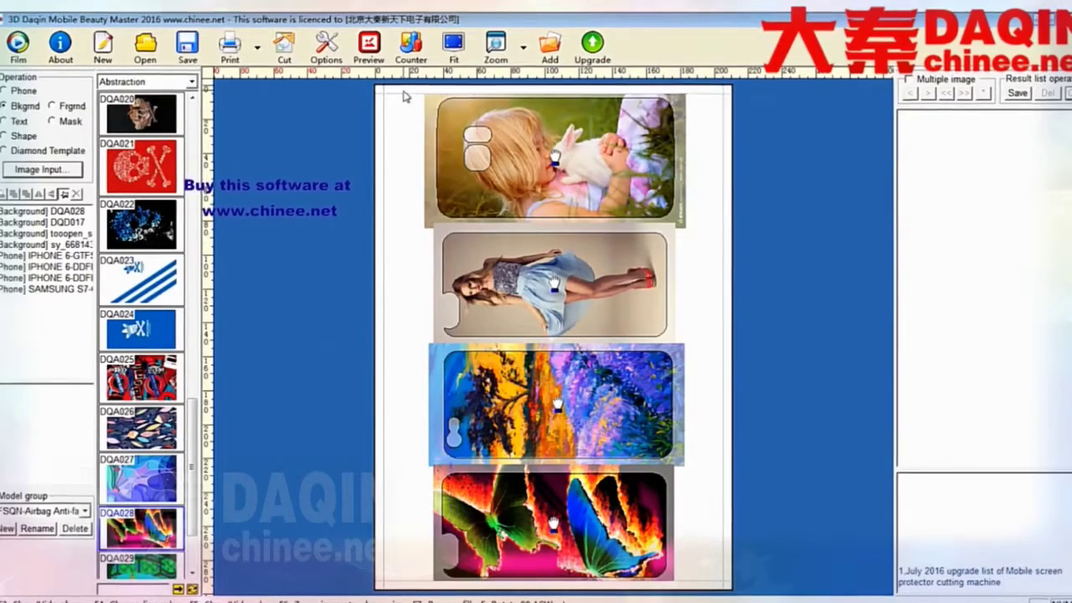
pyautogui.moveTo(402, 97); pyautogui.dragTo(713, 589)
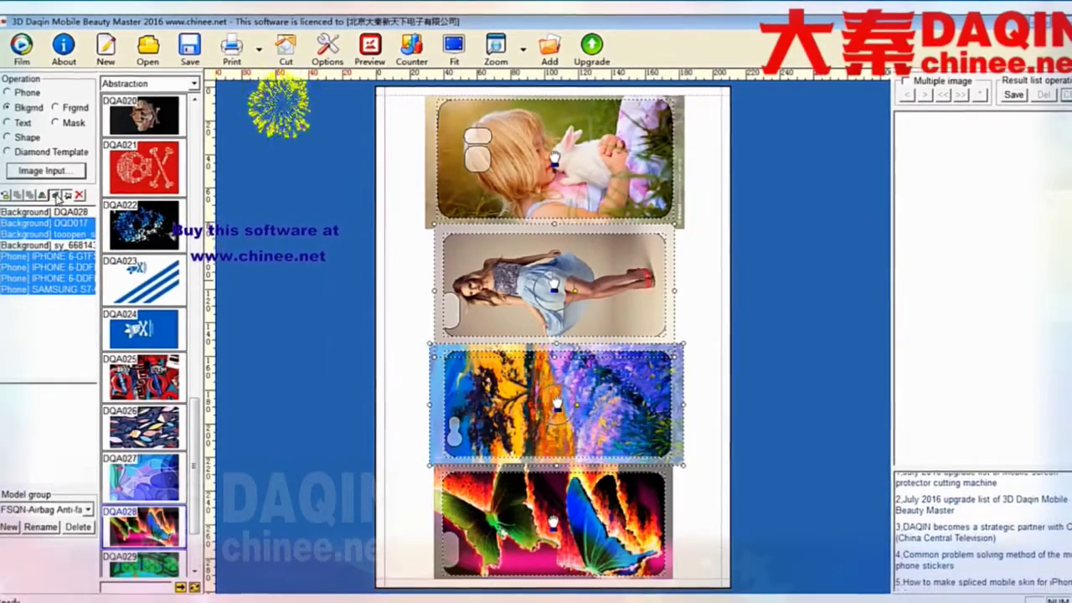
pyautogui.click(56, 194)
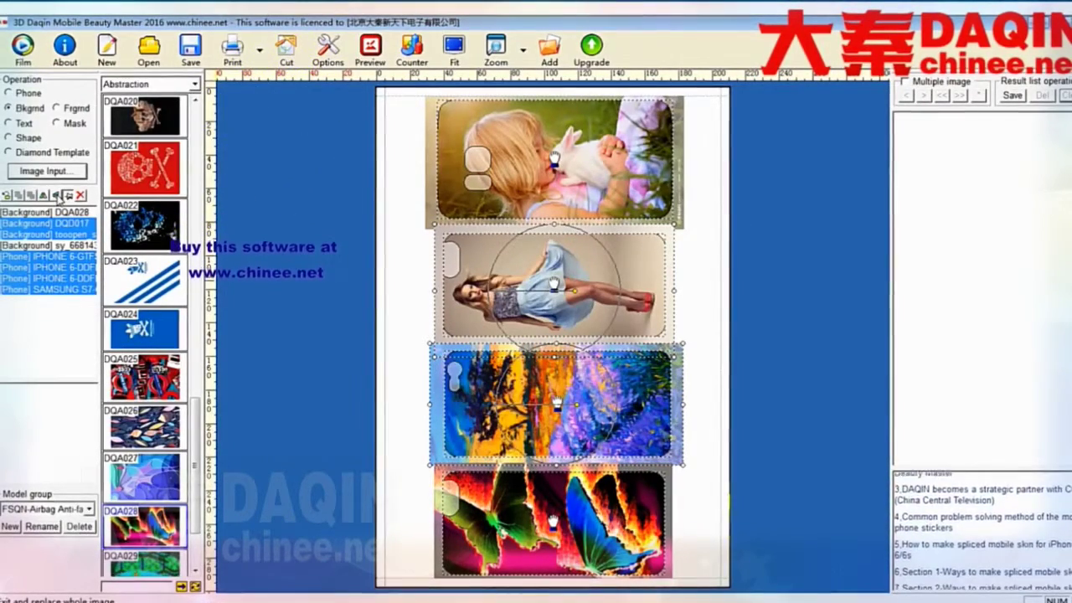
pyautogui.click(389, 300)
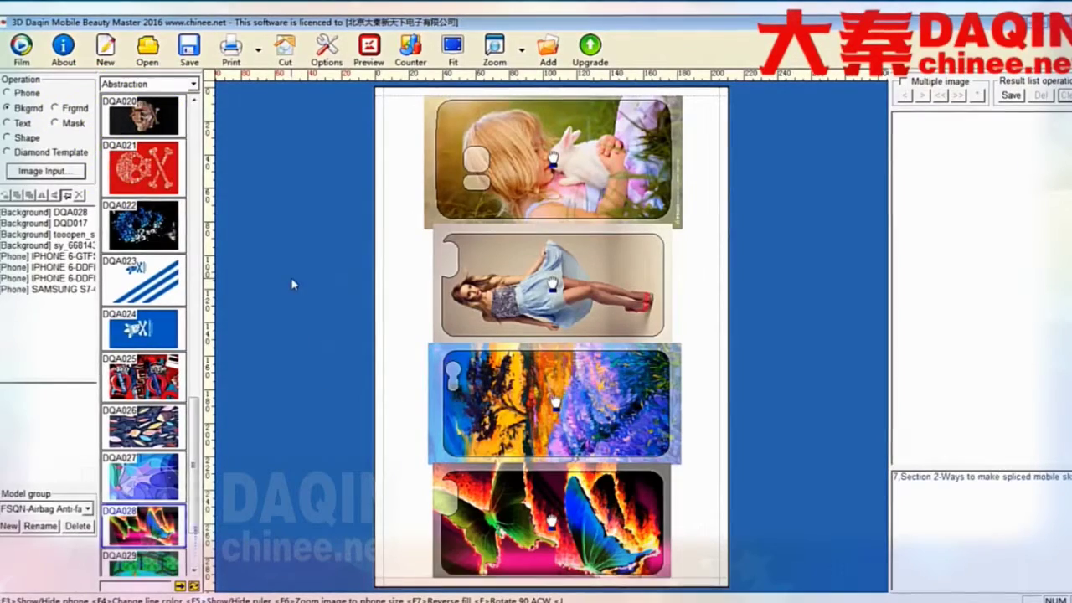
# - Start printing the sheet of four phone skins
pyautogui.click(237, 48)
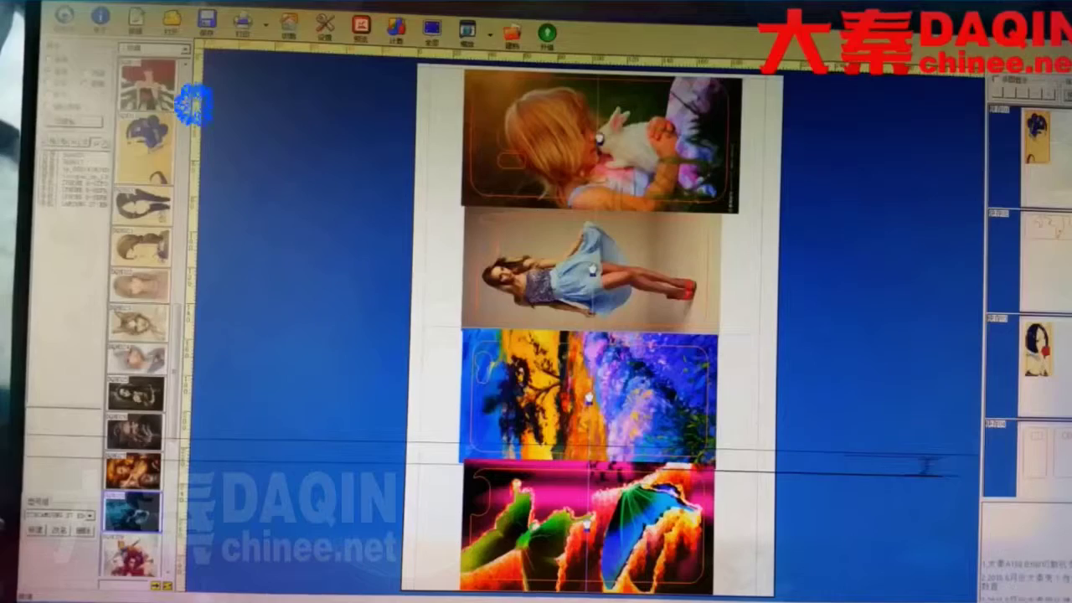